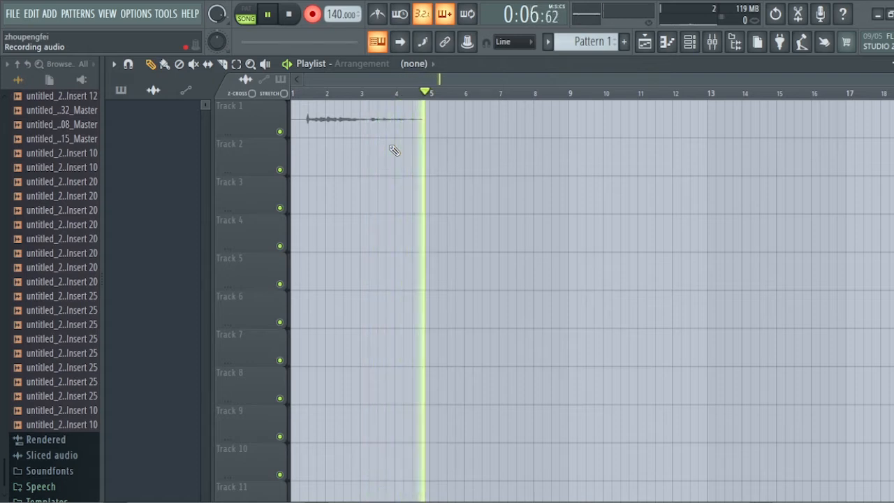
Stop the audio recording on Track 1.
key("space")
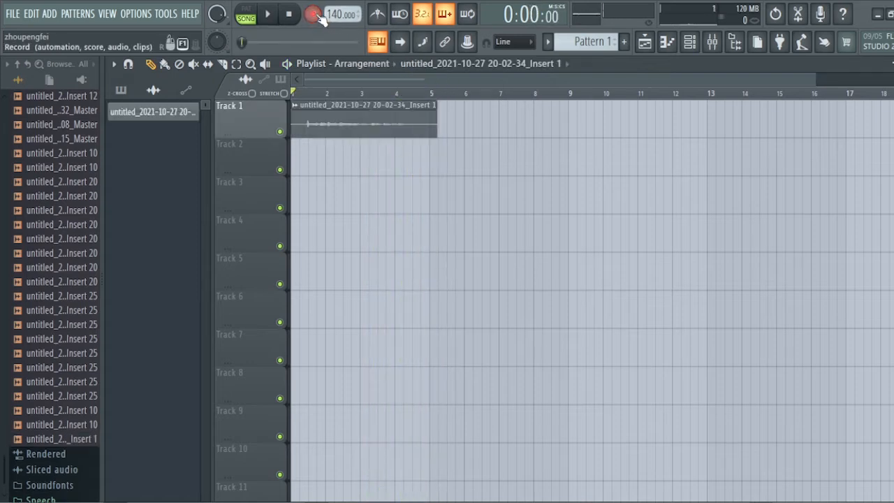
Review the installed audio devices in the audio settings, and close the settings.
left_click(136, 14)
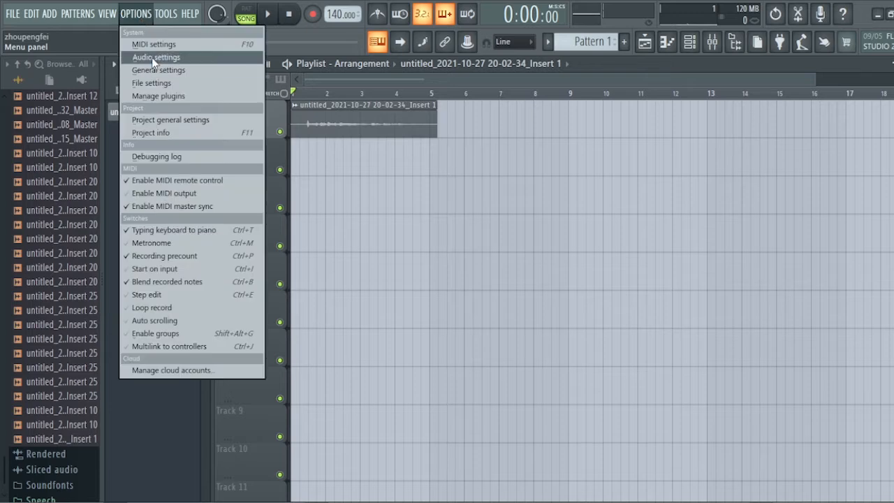
left_click(152, 57)
left_click(417, 82)
left_click(414, 106)
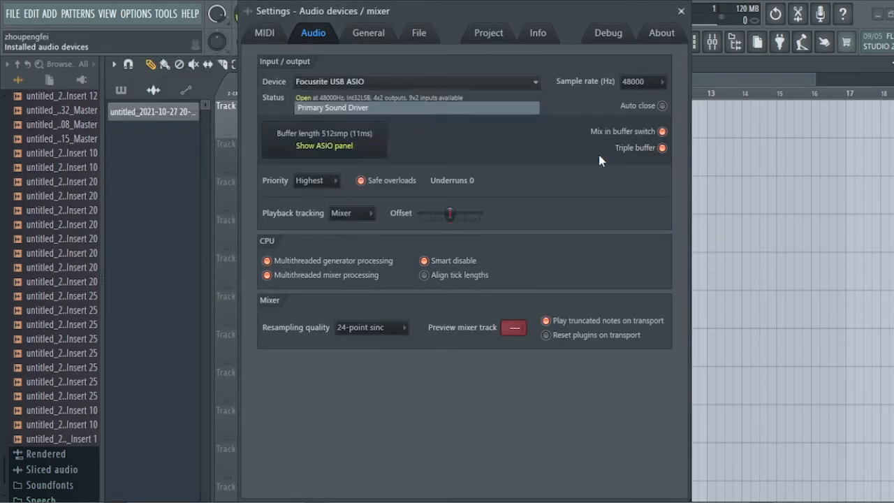
left_click(681, 11)
Play back the recorded clip on Track 1 and trim its beginning and end, keeping it aligned to bar 1.
key("space")
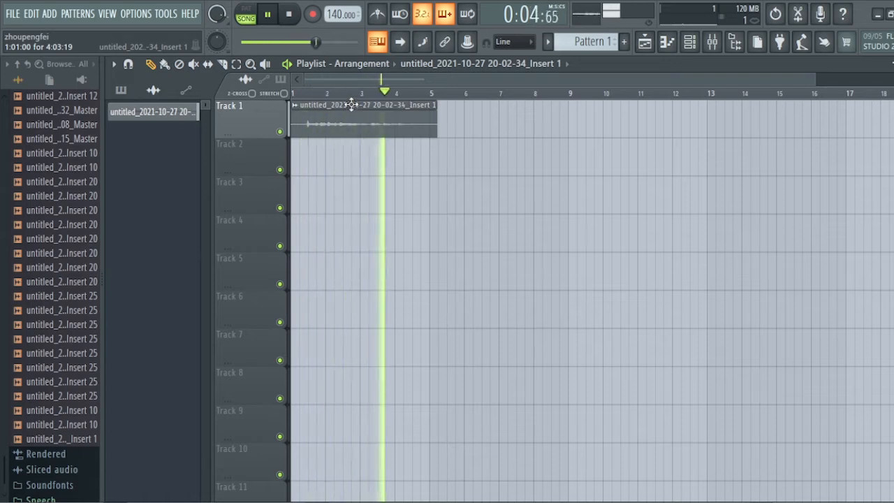
key("space")
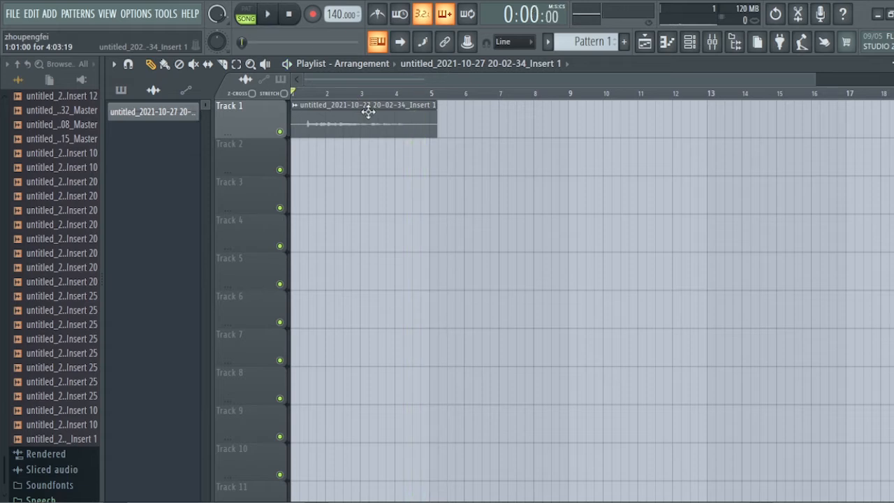
left_click(224, 65)
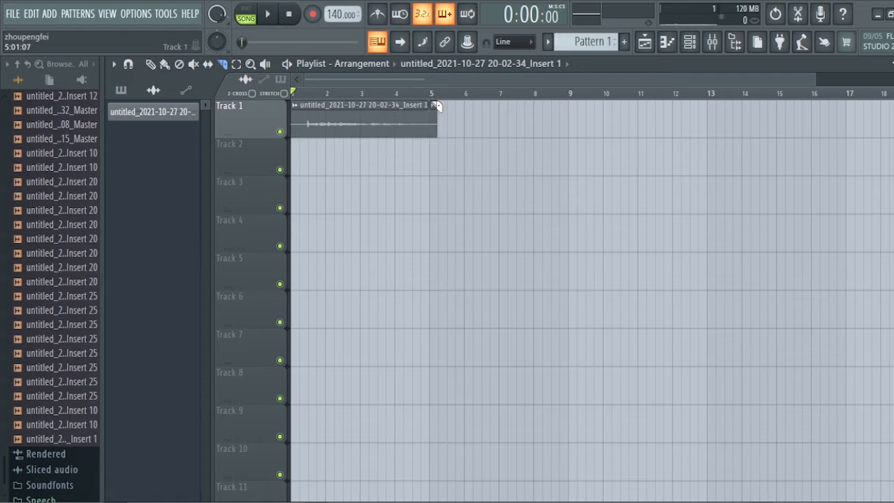
left_click(150, 64)
left_click(377, 128)
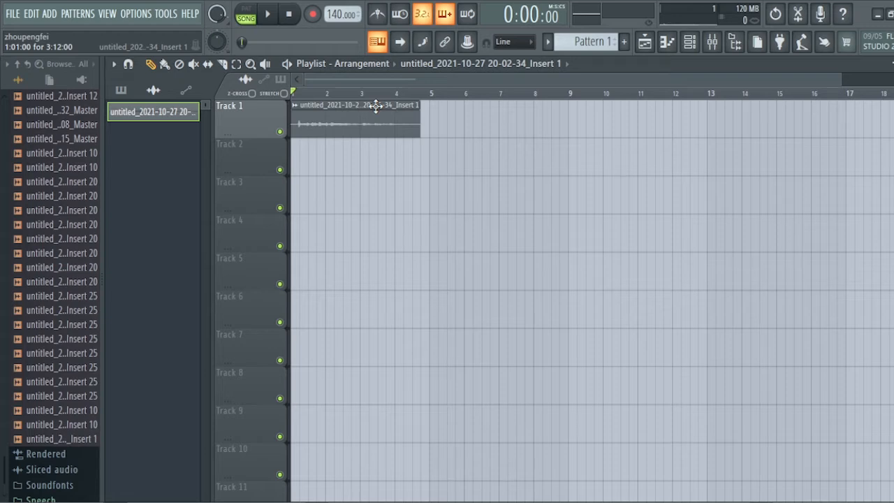
Route the recorded audio clip from its channel settings to mixer track 2.
double_click(376, 105)
left_click_drag(459, 233, 459, 119)
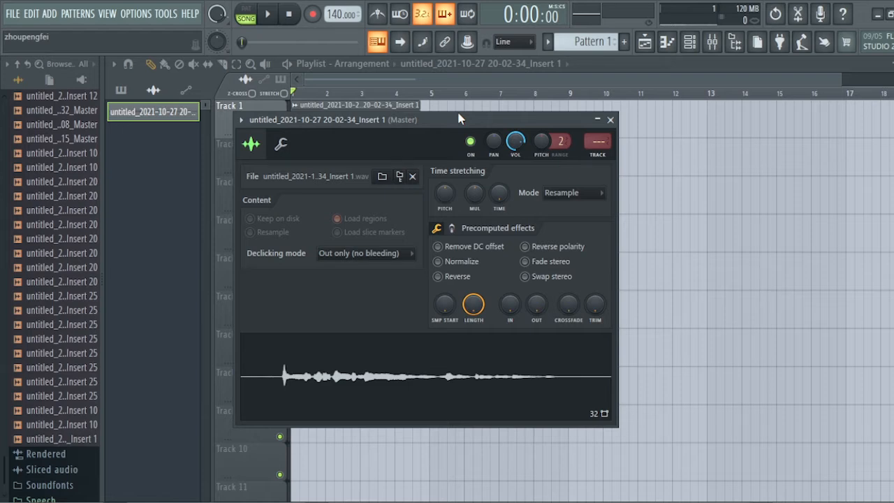
left_click(599, 155)
Disarm recording on mixer Insert 1 and select track 2 carrying the recorded clip.
left_click(260, 417)
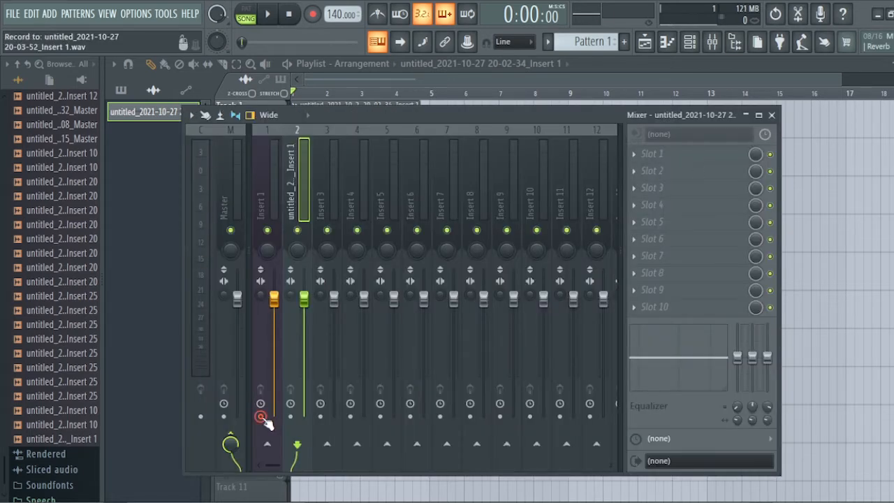
left_click(262, 418)
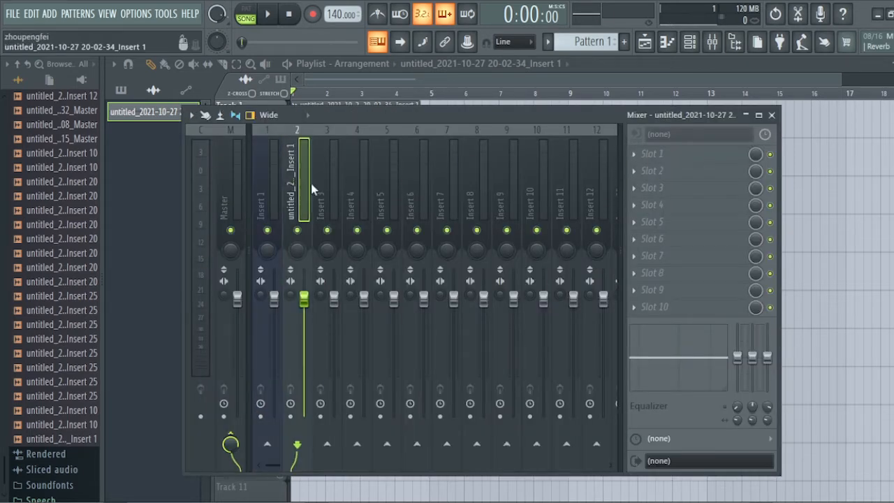
left_click(264, 173)
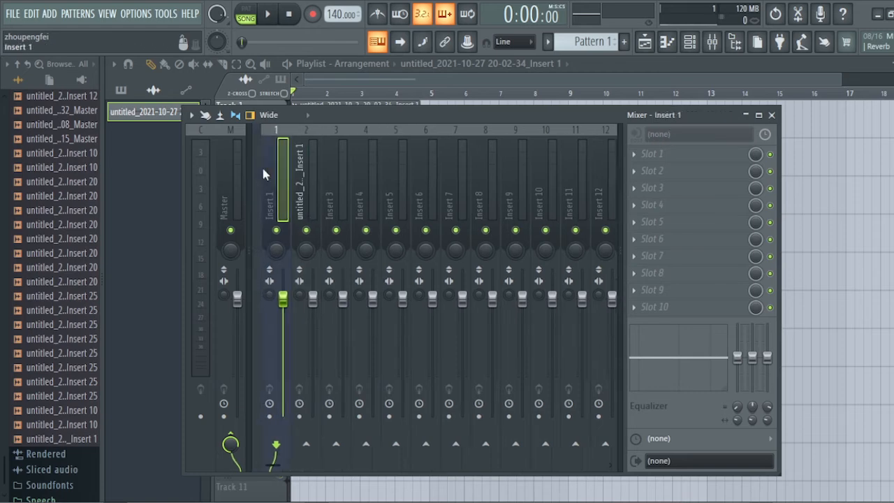
left_click(293, 175)
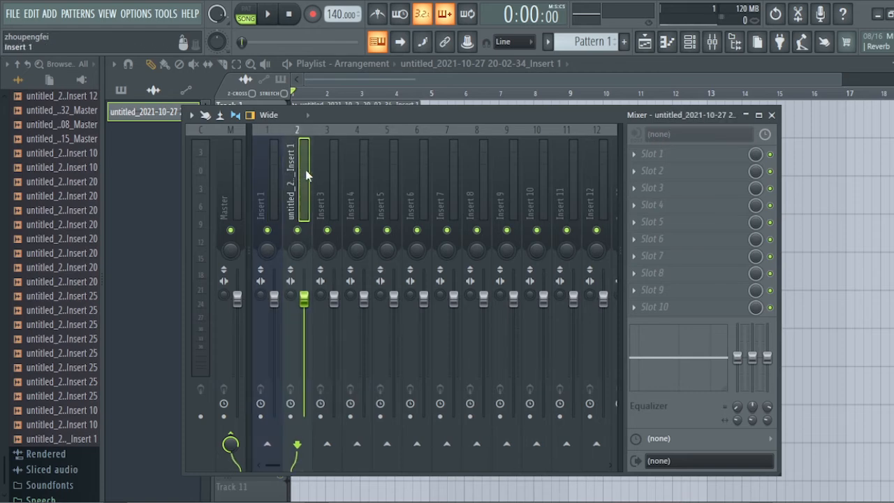
Find "pro" in the effect plugin list and load FabFilter Pro-Q 3 into Slot 1 of mixer track 2.
left_click(634, 153)
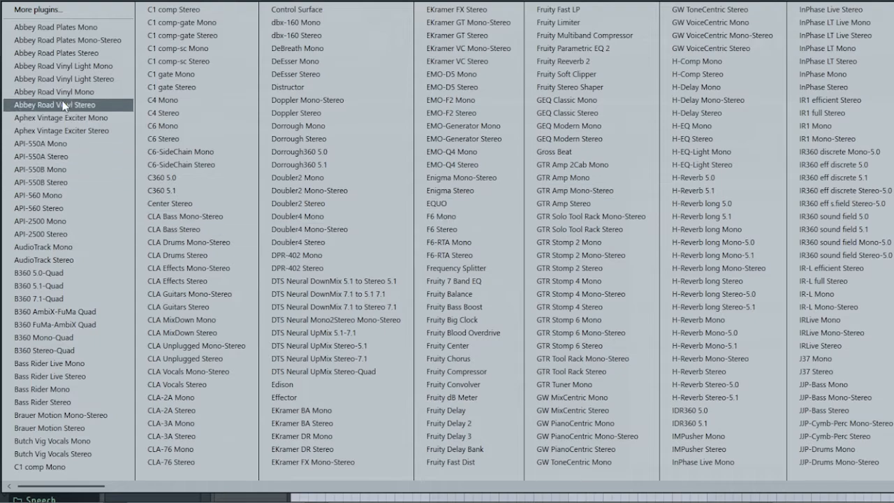
left_click(45, 9)
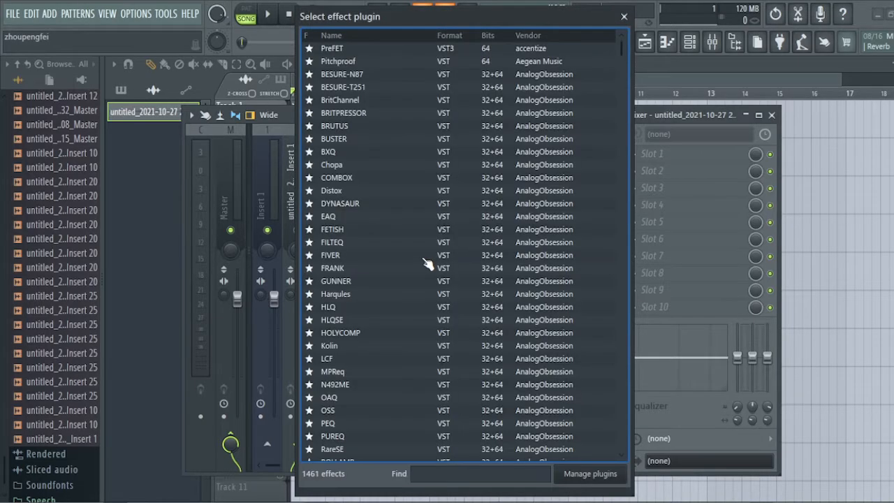
type("p")
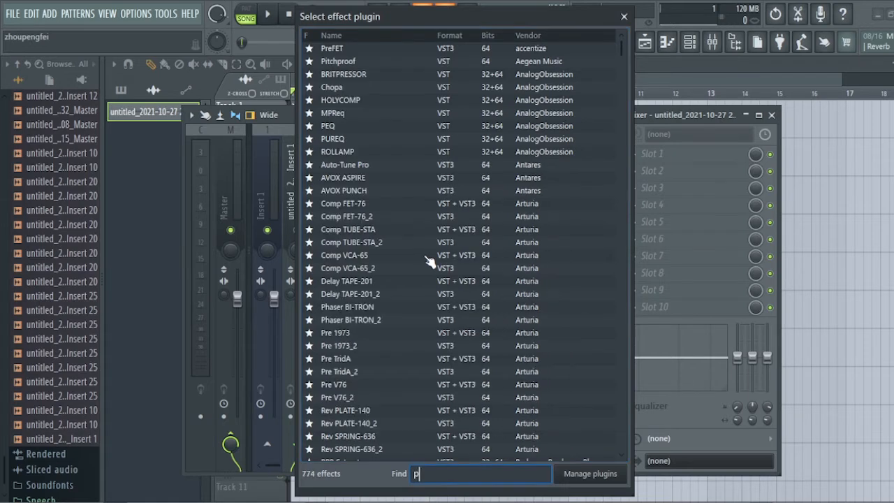
type("ro")
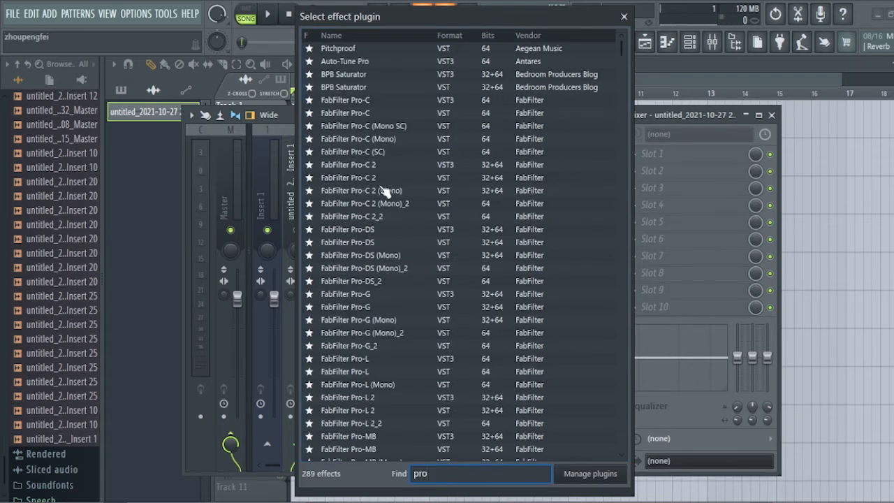
scroll(407, 316, "down", 5)
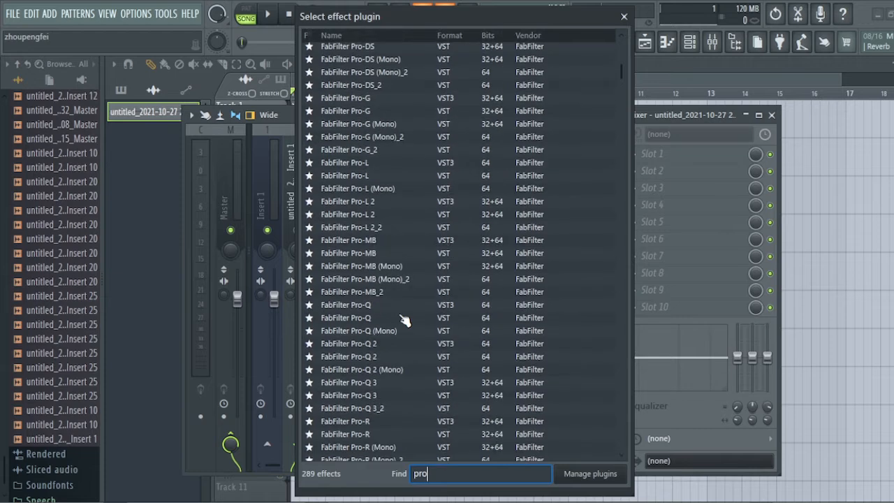
double_click(365, 395)
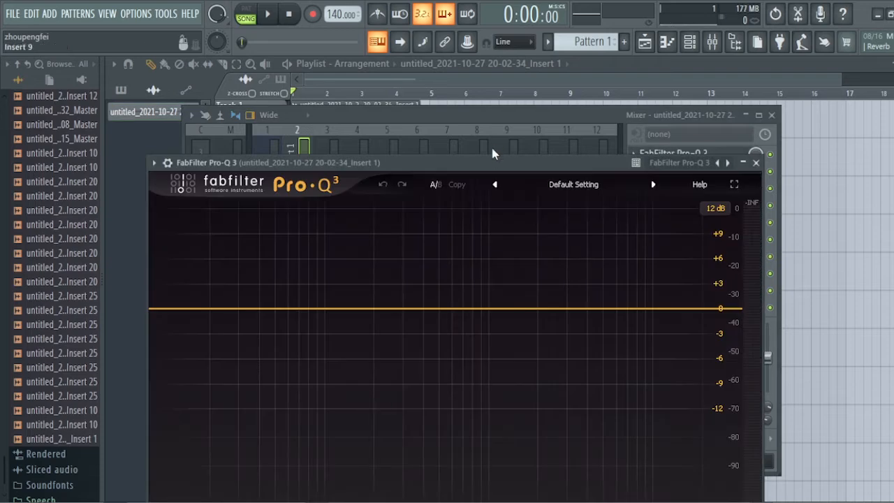
Play the recorded clip briefly to examine its frequency spectrum in the Pro-Q 3 analyzer.
left_click_drag(479, 162, 448, 83)
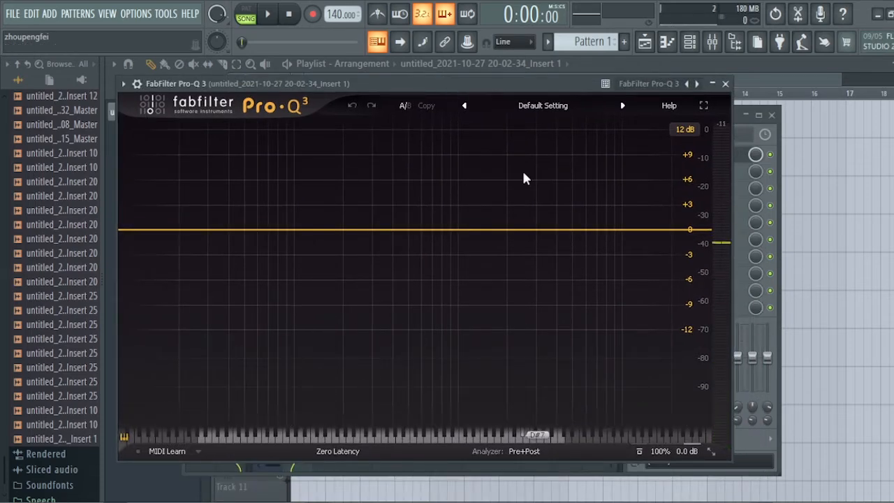
key("space")
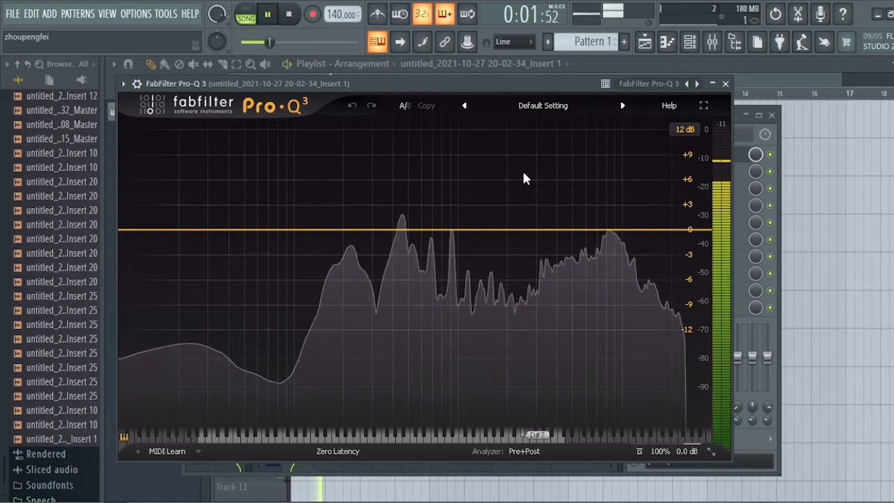
key("space")
Add a narrow bell band at about 520 Hz with +14.20 dB gain and a Q of 40.
left_click(411, 230)
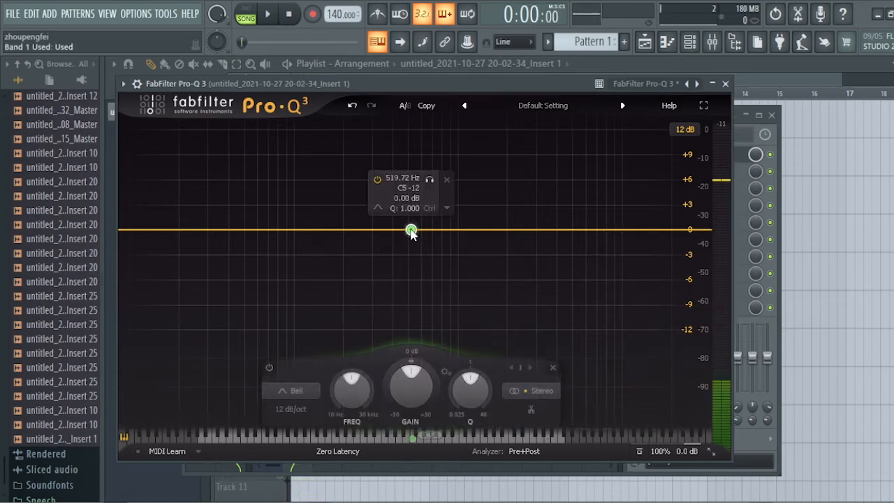
left_click_drag(412, 230, 414, 151)
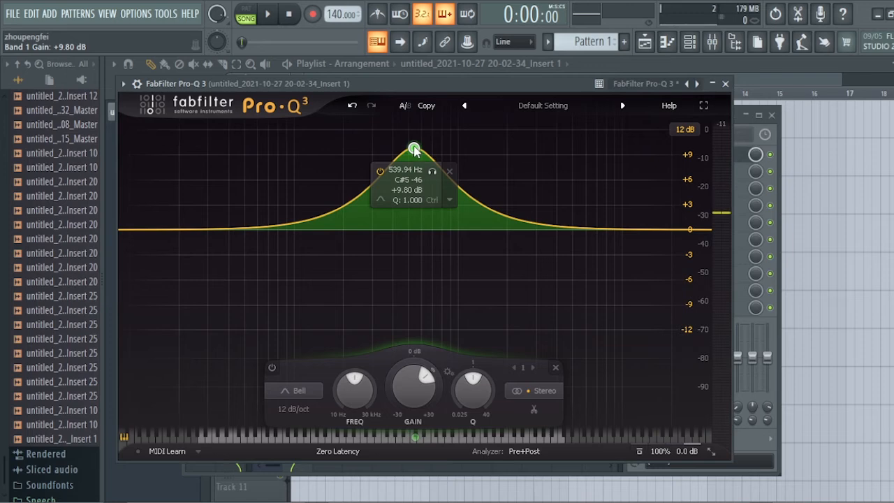
scroll(414, 149, "up", 10)
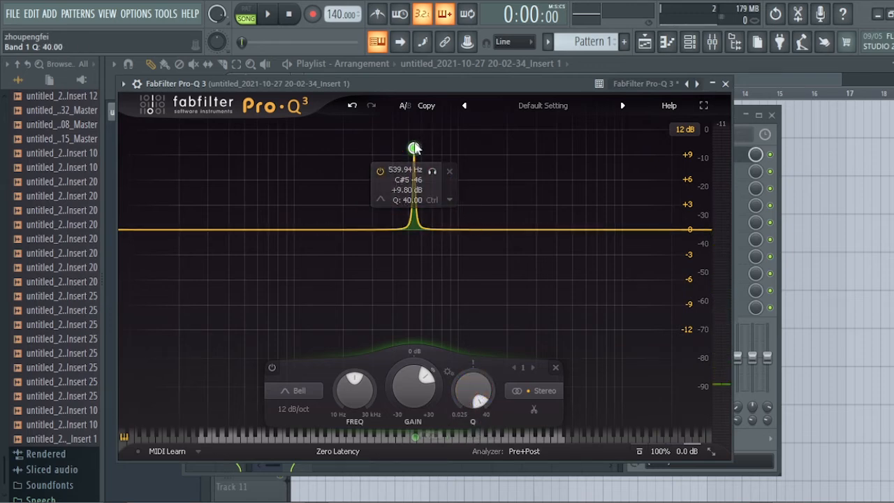
left_click_drag(413, 148, 409, 183)
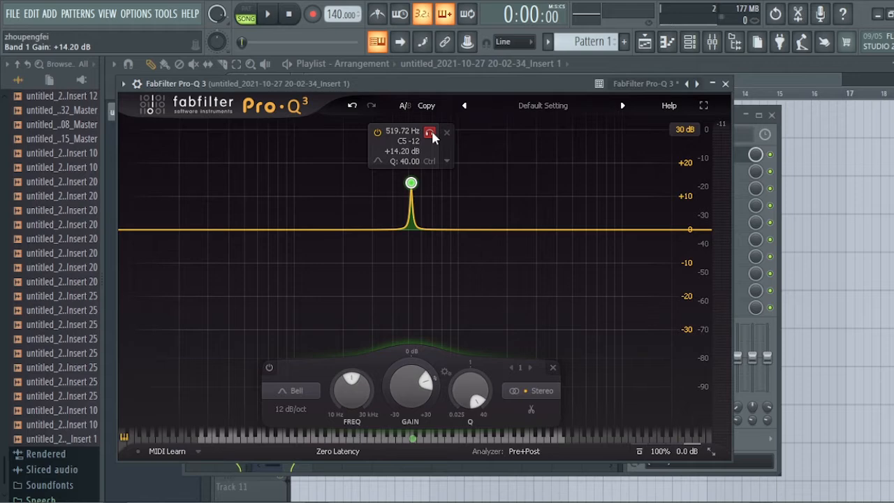
Solo the bell band during playback, sweep it to about 870 Hz, and close the equalizer.
key("space")
left_click_drag(428, 133, 465, 113)
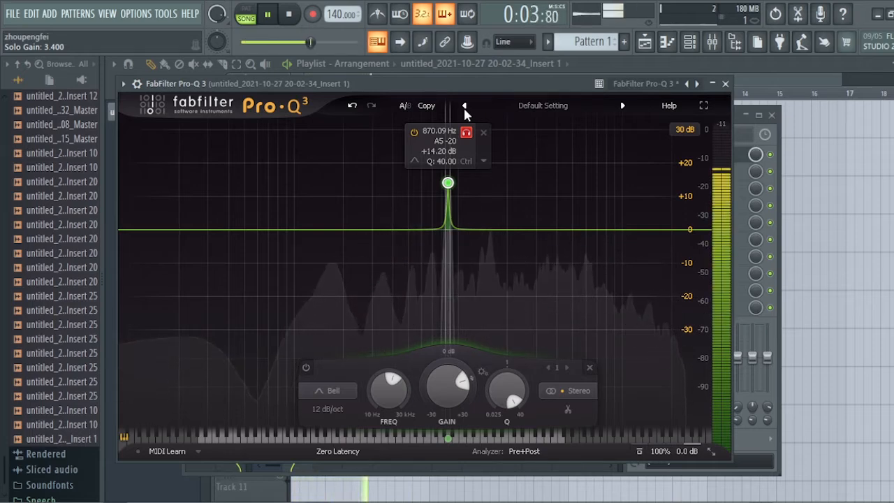
left_click(458, 132)
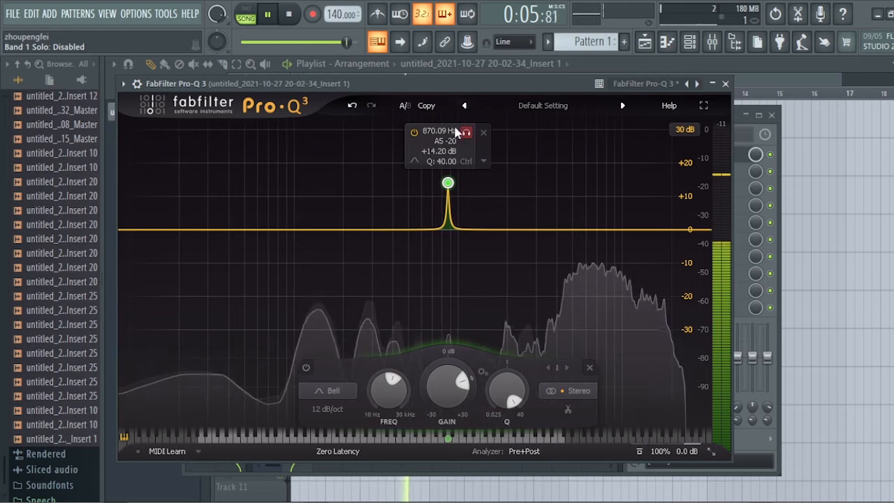
key("space")
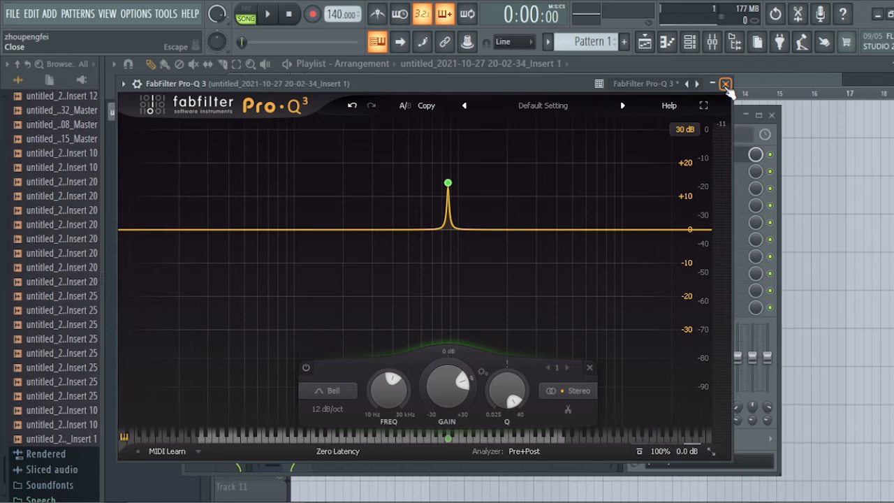
left_click(725, 84)
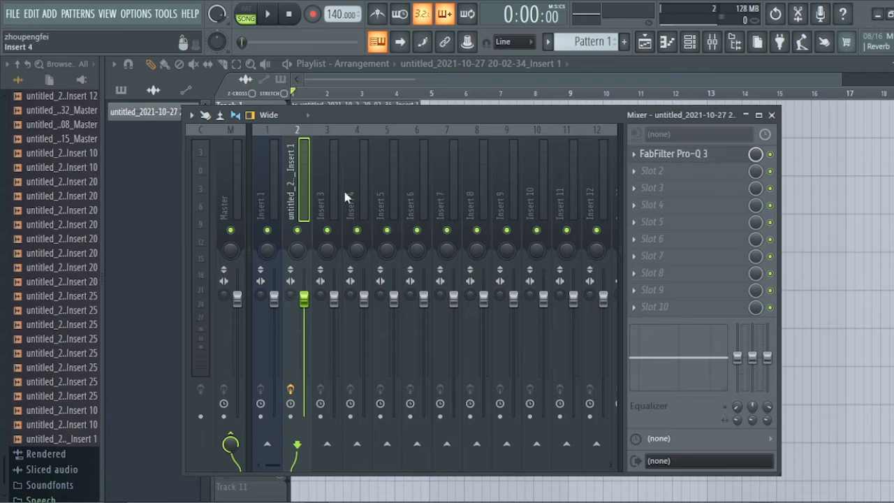
Find "maut" in the effect plugin list and load the VST version of MAutoEqualizer on mixer track 2.
left_click(634, 154)
mouse_move(648, 170)
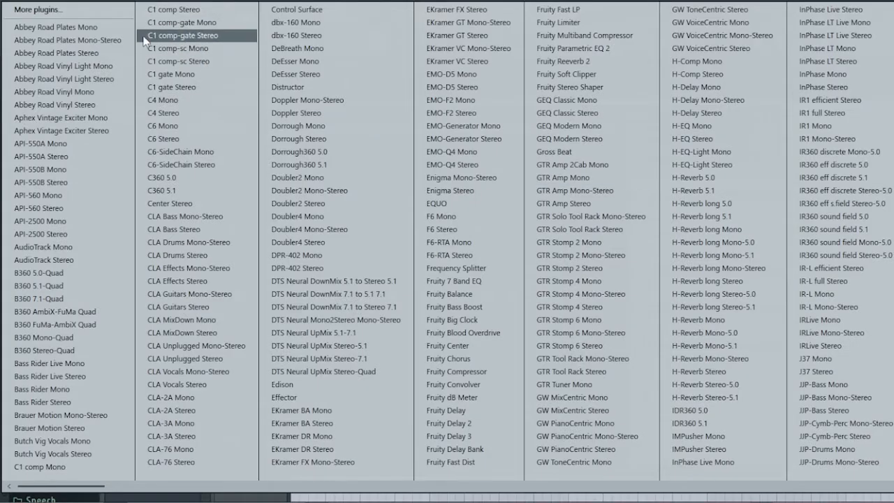
left_click(85, 10)
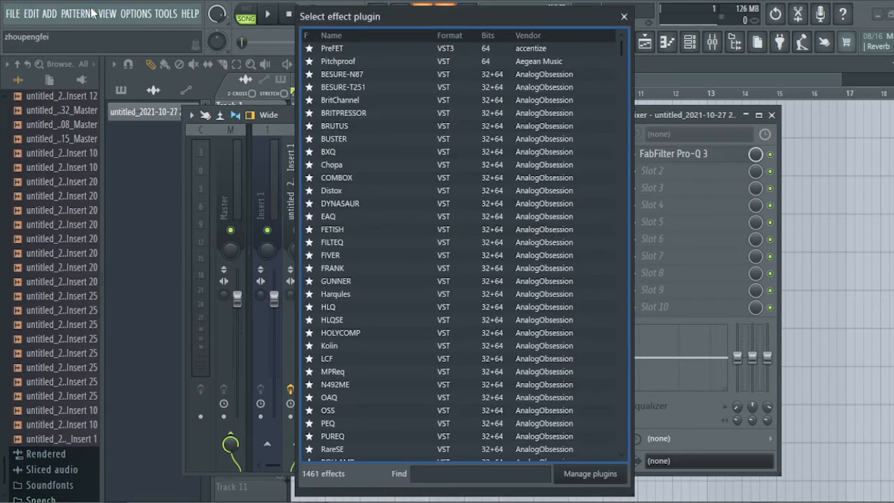
type("m")
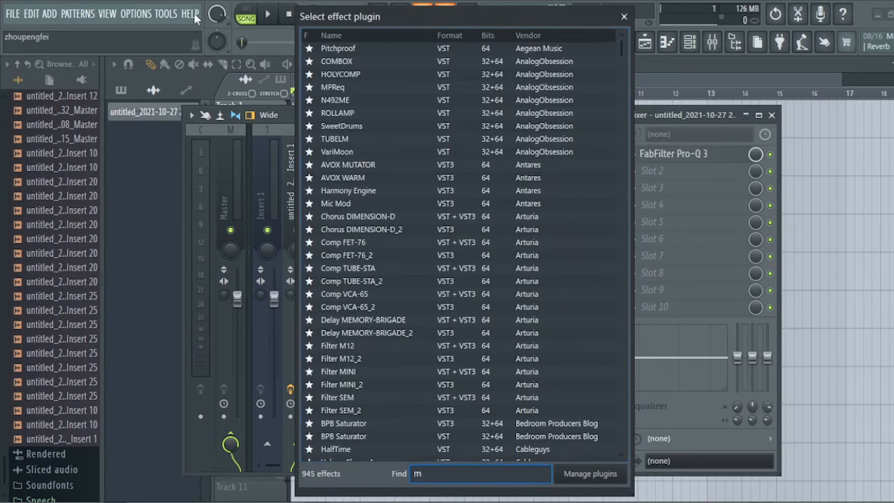
type("au")
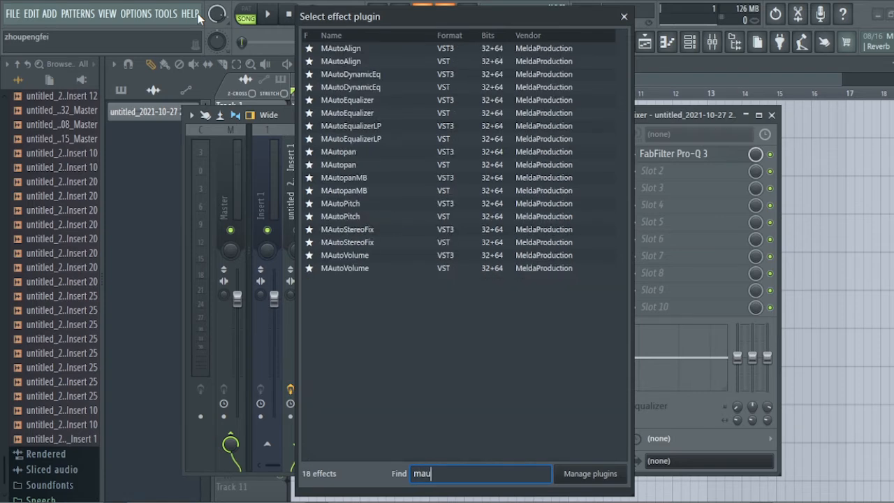
type("t")
double_click(362, 113)
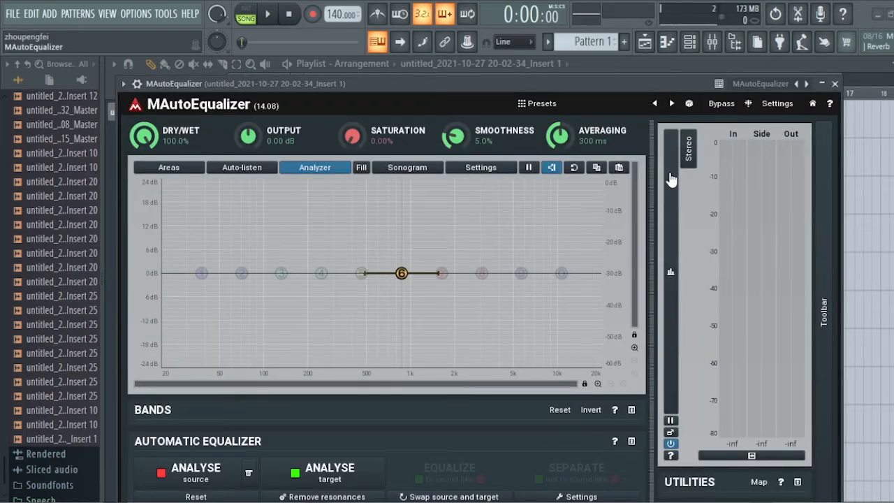
Play the clip briefly to examine its frequency spectrum in the MAutoEqualizer analyzer.
left_click_drag(461, 83, 451, 64)
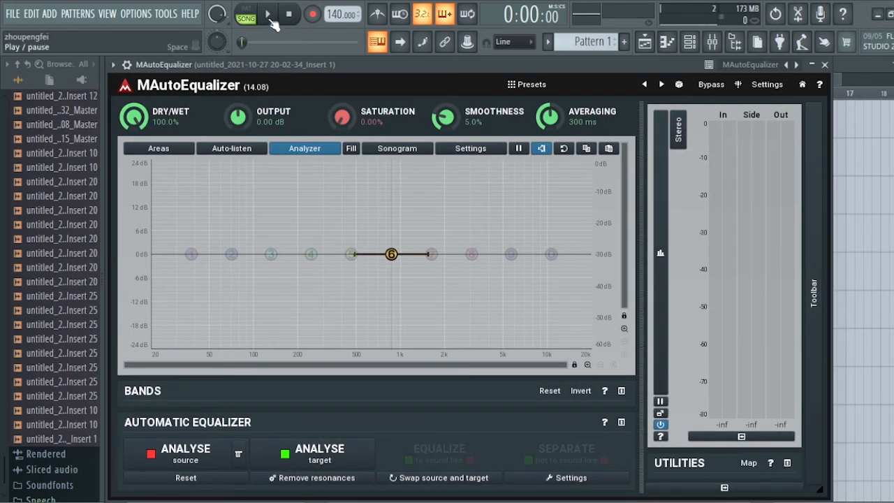
left_click(270, 17)
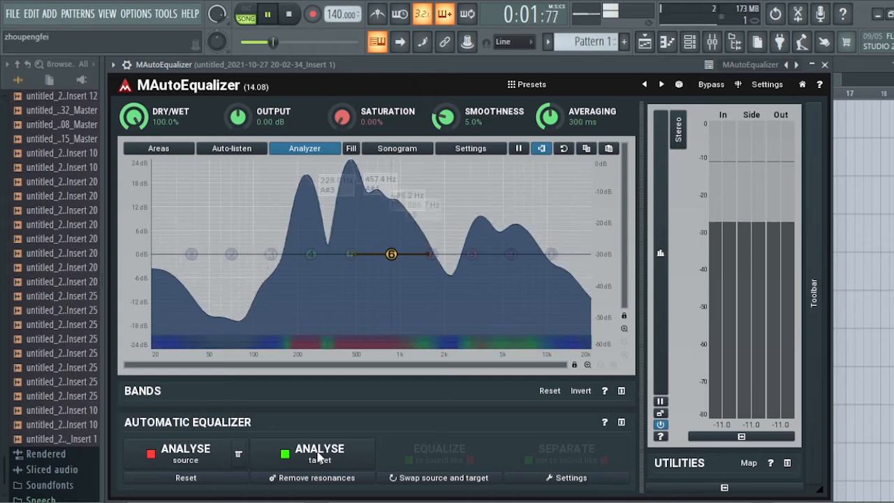
key("space")
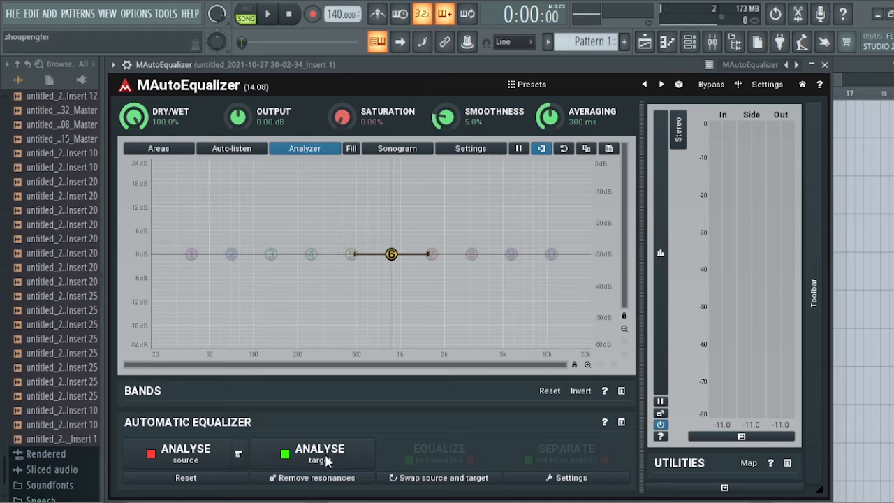
Analyse the clip as the target sound during playback and apply MAutoEqualizer's automatic resonance removal.
key("space")
left_click(329, 457)
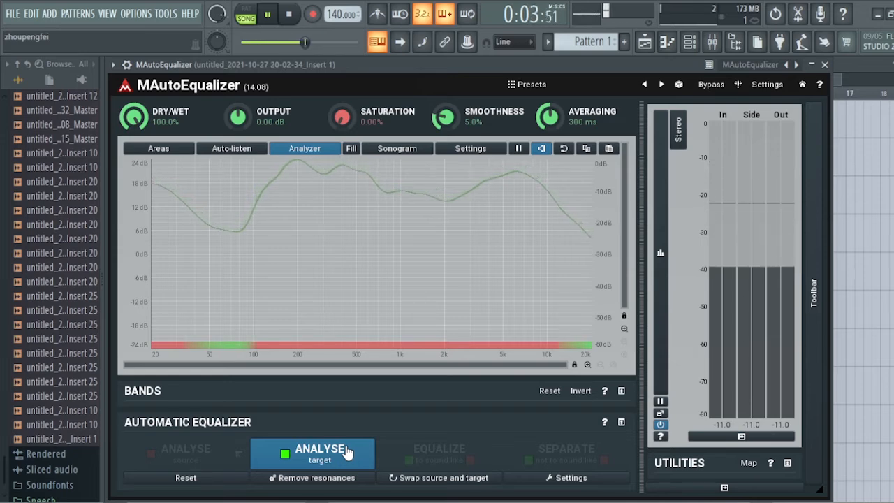
left_click(291, 16)
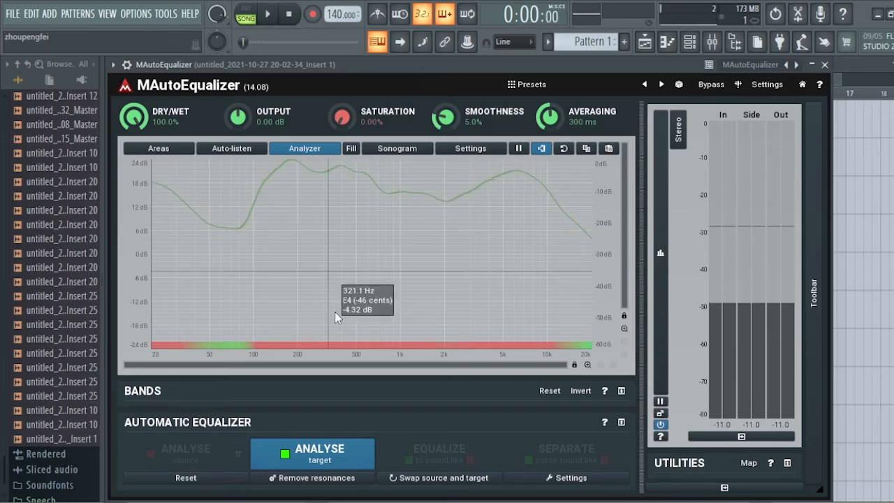
left_click(311, 458)
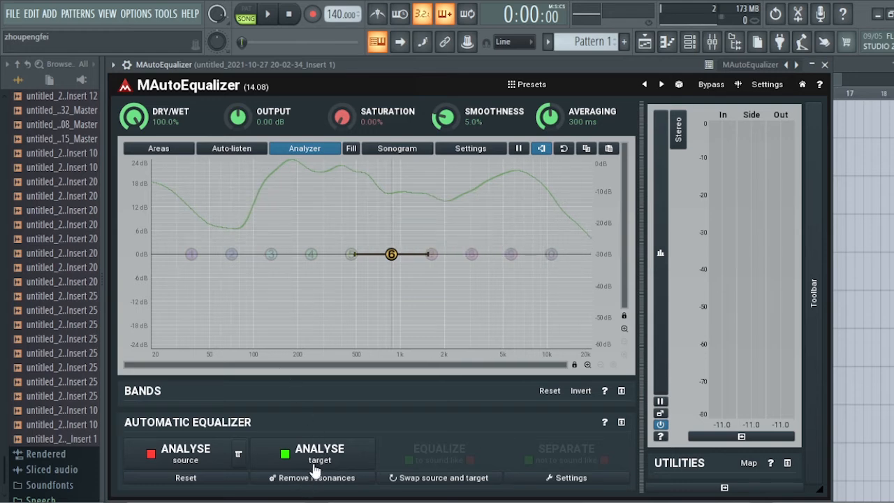
left_click(348, 479)
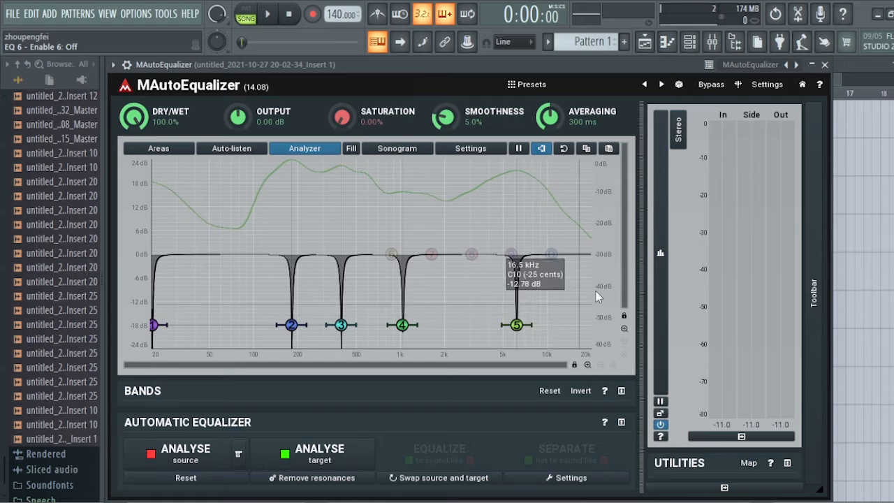
Find "pro" in the effect plugin list and load the VST version of FabFilter Pro-Q 3 in slot 2 of mixer track 2.
left_click(825, 65)
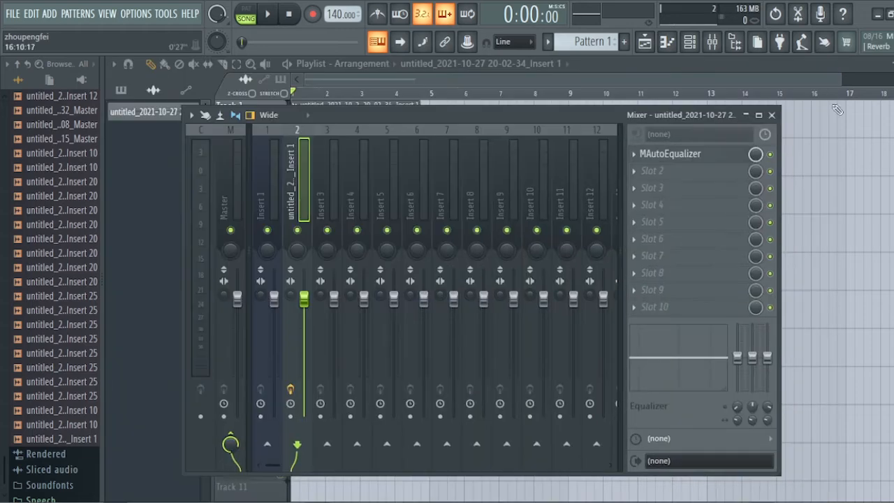
left_click(637, 180)
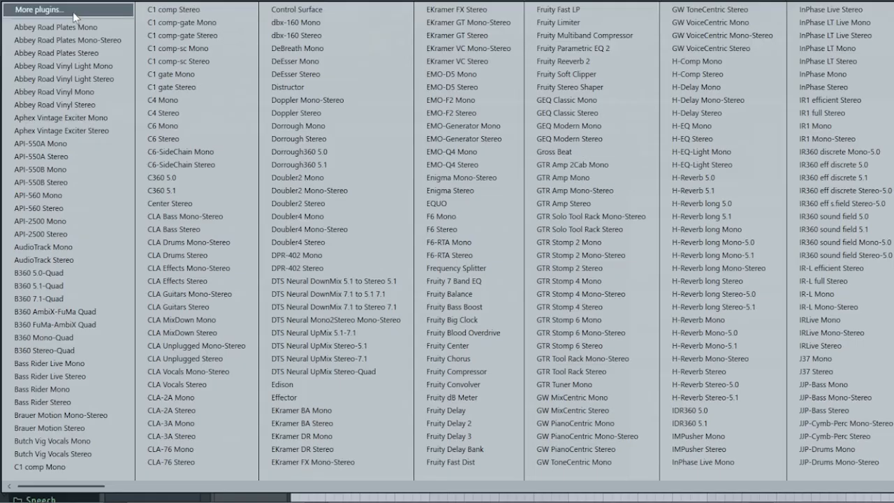
left_click(34, 10)
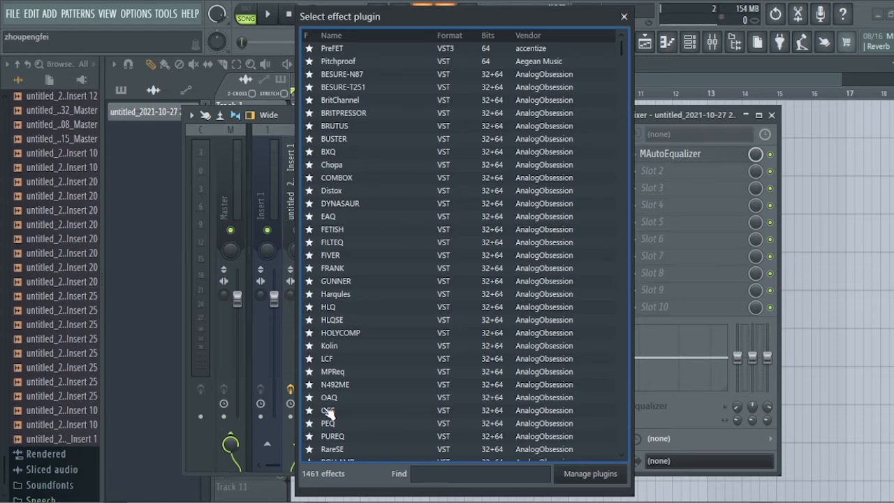
type("pro")
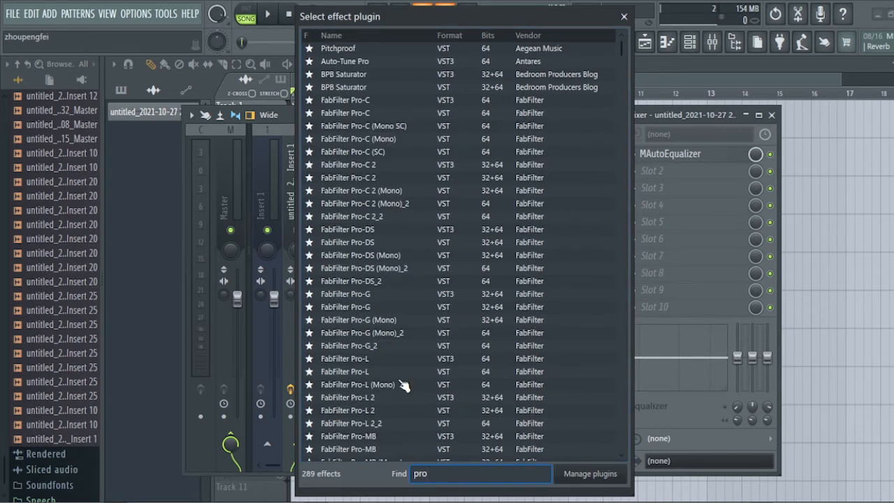
scroll(403, 385, "down", 5)
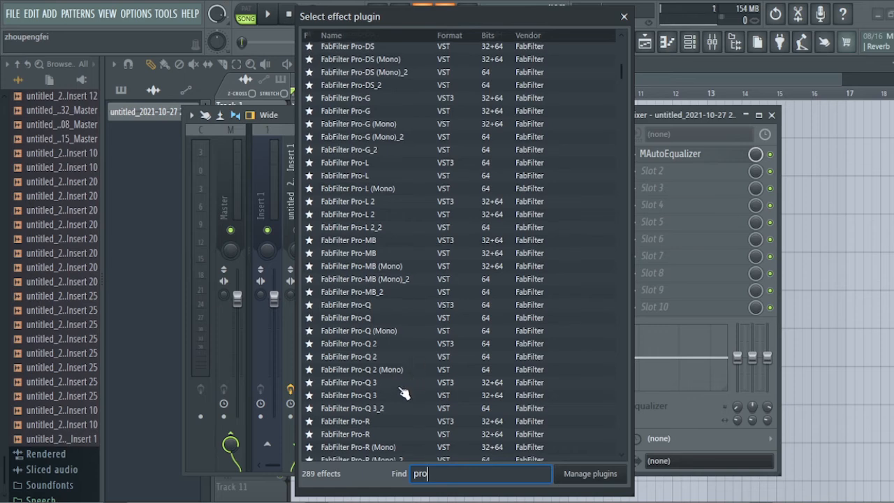
double_click(378, 397)
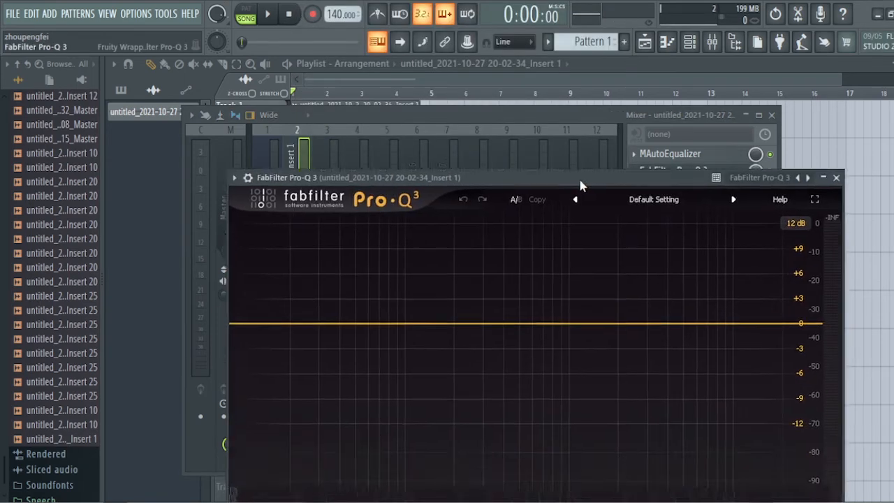
Reopen MAutoEqualizer, make its window detached, and arrange it side by side with the Pro-Q 3 window.
left_click_drag(579, 185, 785, 73)
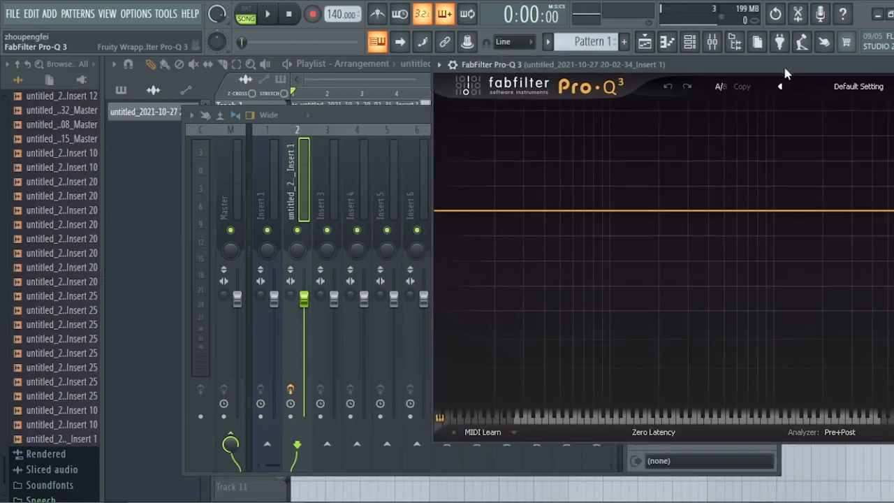
left_click(425, 121)
left_click(508, 141)
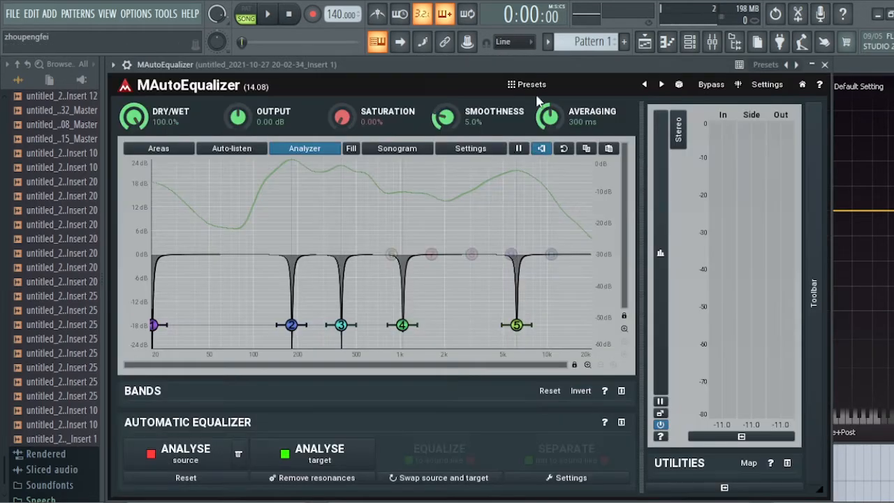
left_click_drag(119, 68, 155, 57)
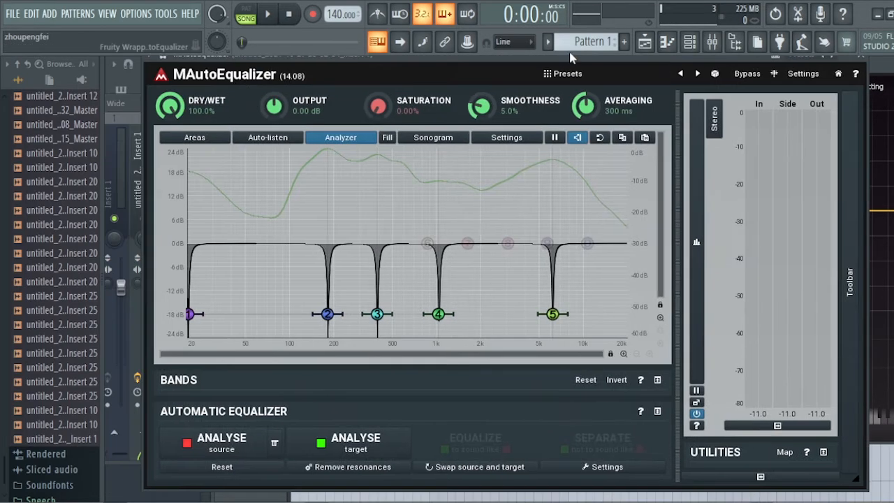
left_click(148, 61)
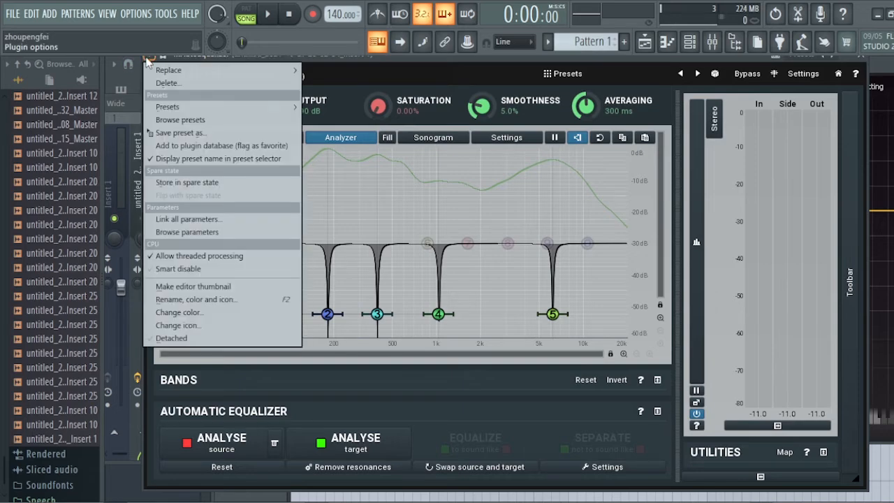
left_click(204, 338)
left_click_drag(486, 53, 350, 37)
left_click_drag(752, 68, 729, 85)
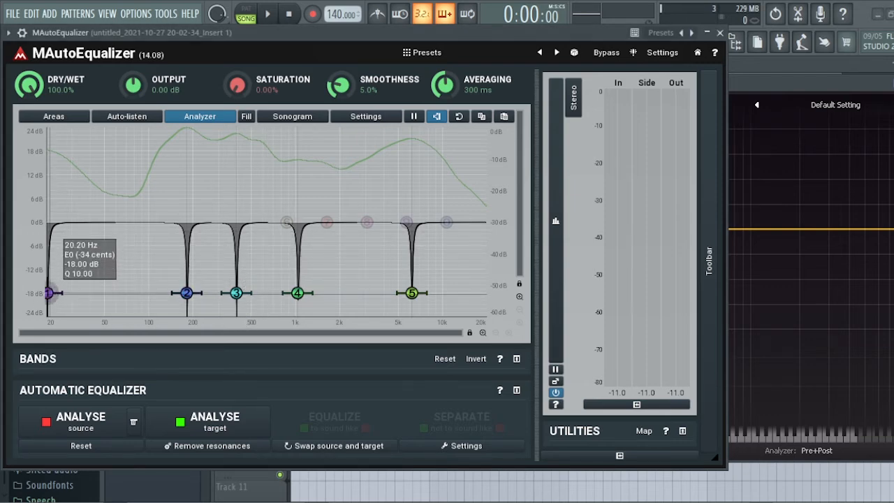
Copy the frequency value from MAutoEqualizer's band 1 settings and close the settings.
double_click(51, 293)
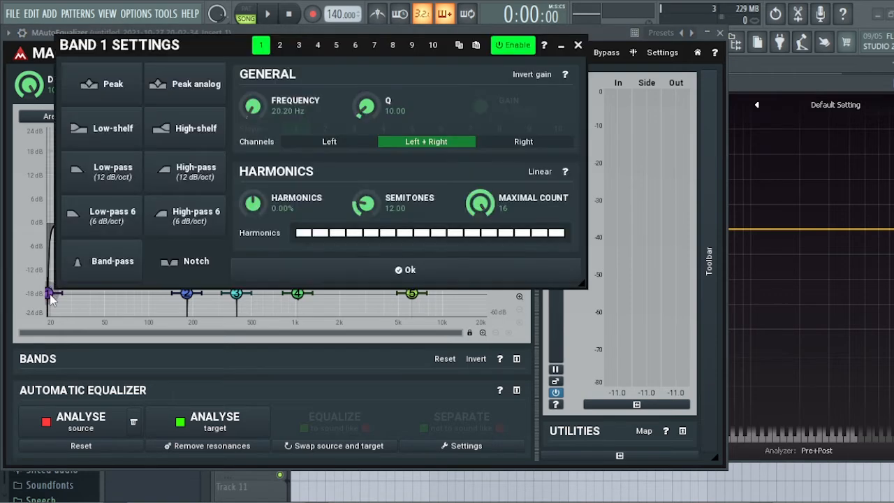
double_click(288, 111)
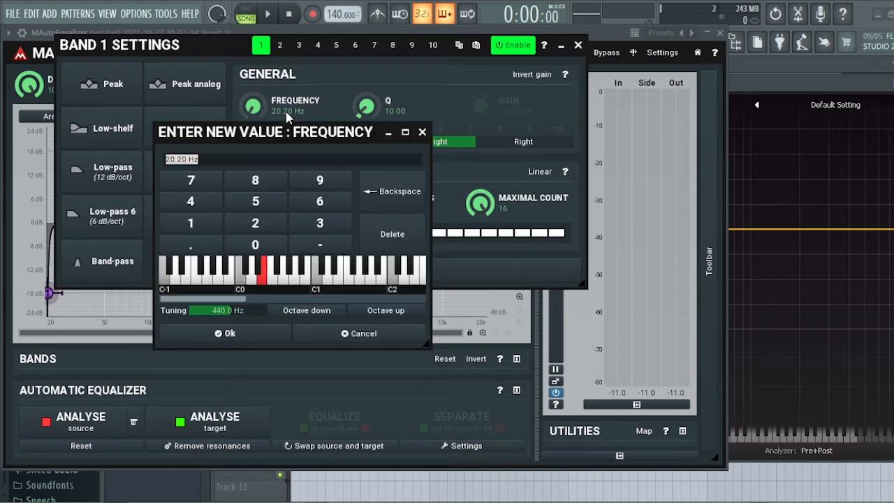
left_click(422, 132)
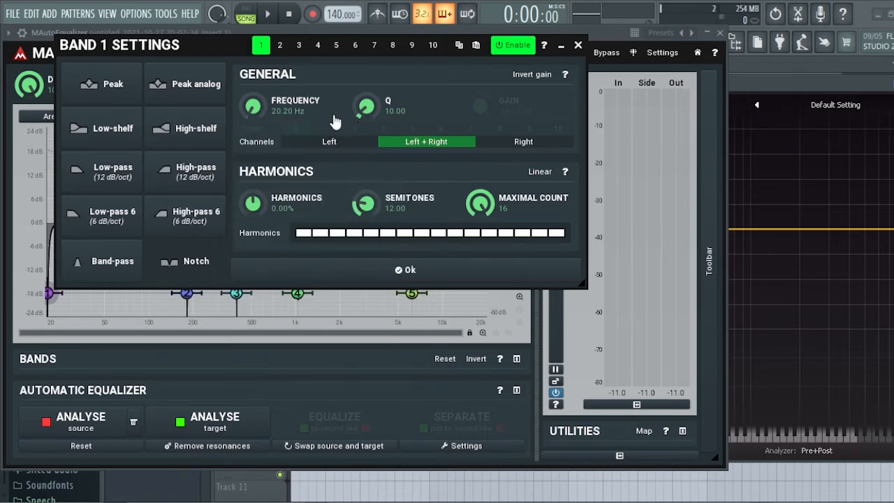
double_click(282, 111)
left_click(282, 111)
double_click(282, 111)
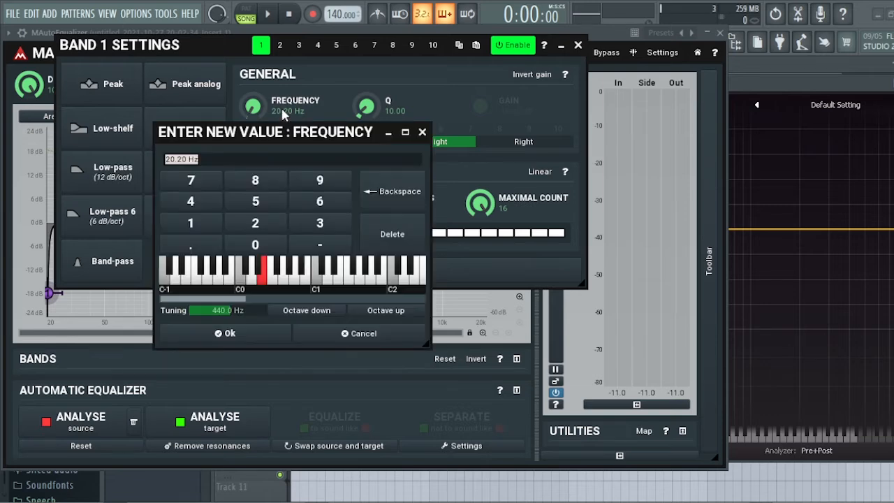
right_click(190, 161)
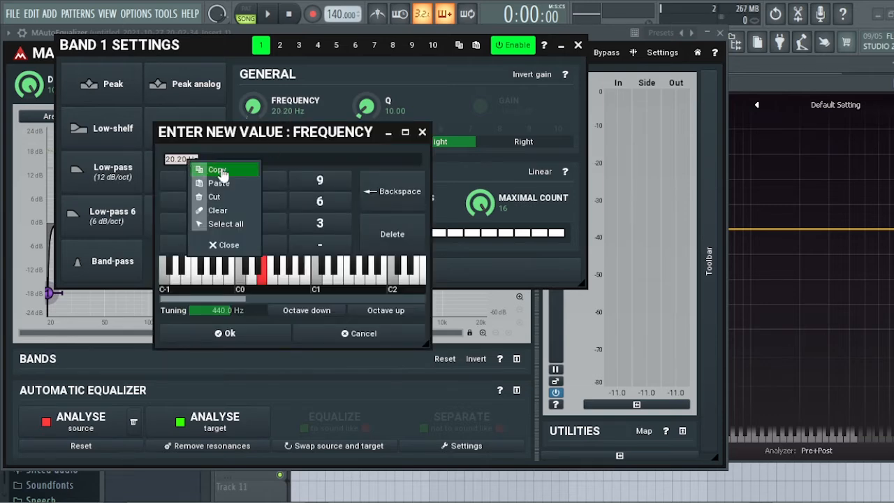
left_click(215, 170)
left_click(241, 342)
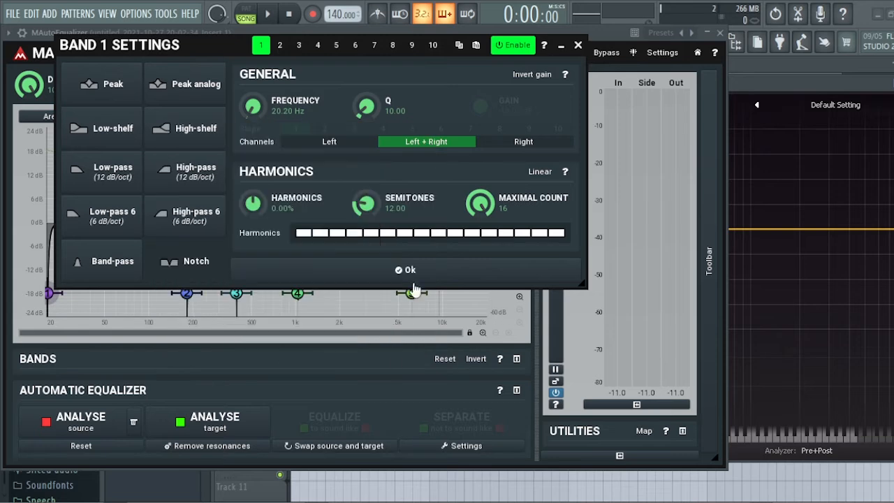
left_click(410, 269)
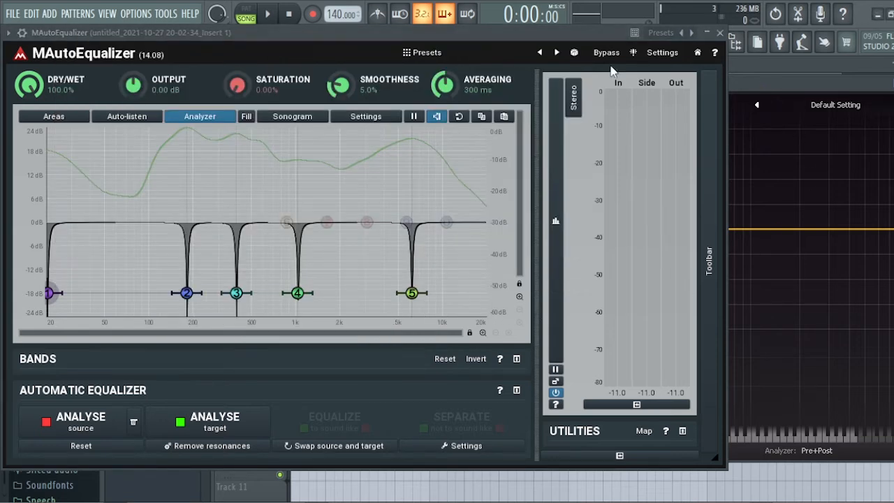
Add a bell band in Pro-Q 3 and paste the copied 20.20 Hz as its frequency.
left_click_drag(579, 35, 360, 27)
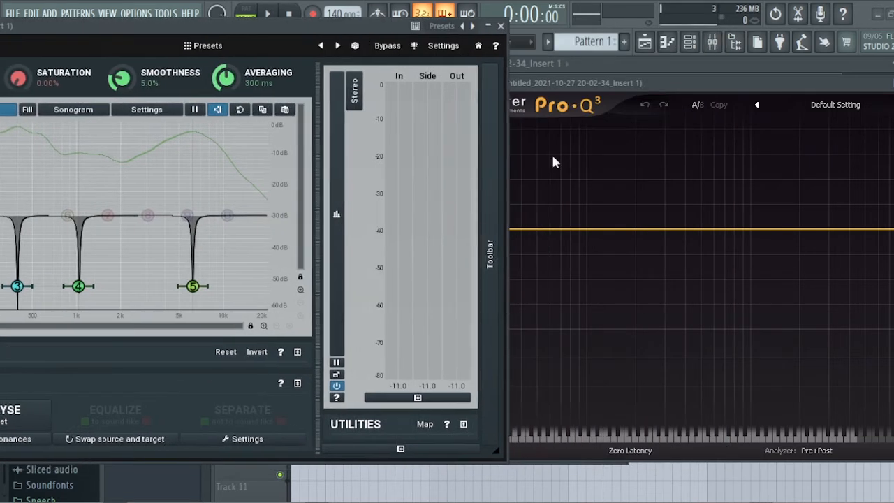
left_click(589, 230)
double_click(582, 177)
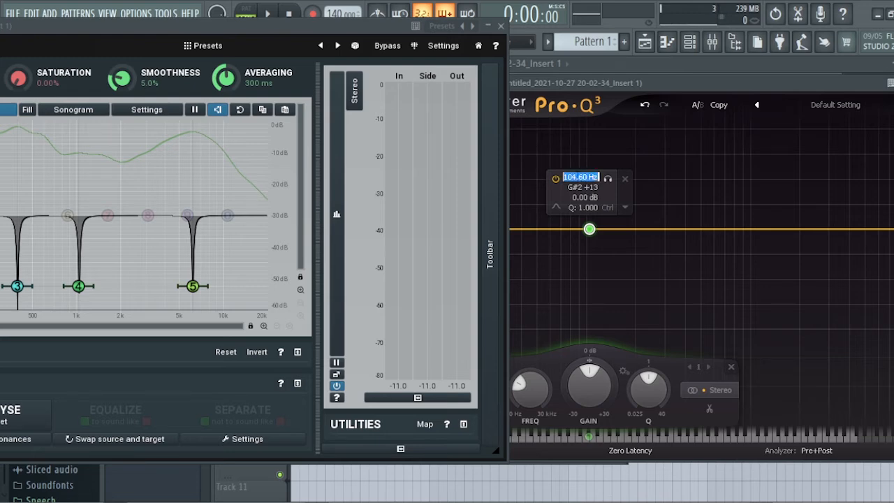
right_click(580, 177)
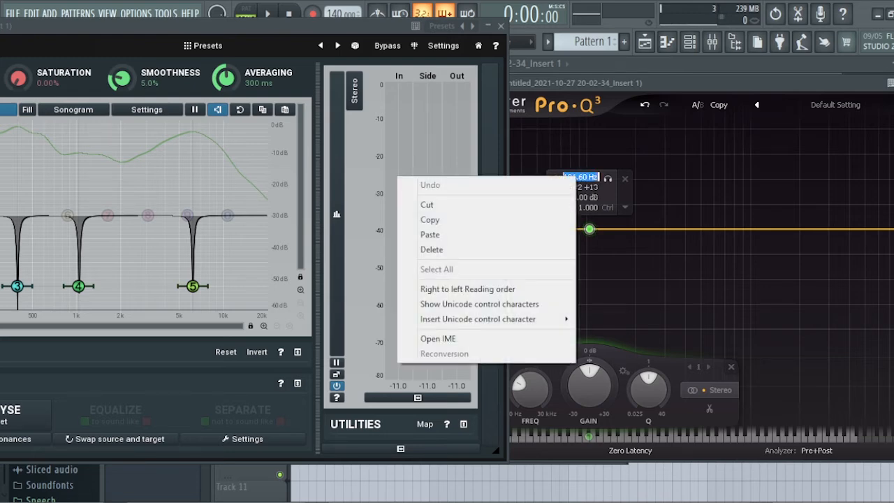
left_click(462, 232)
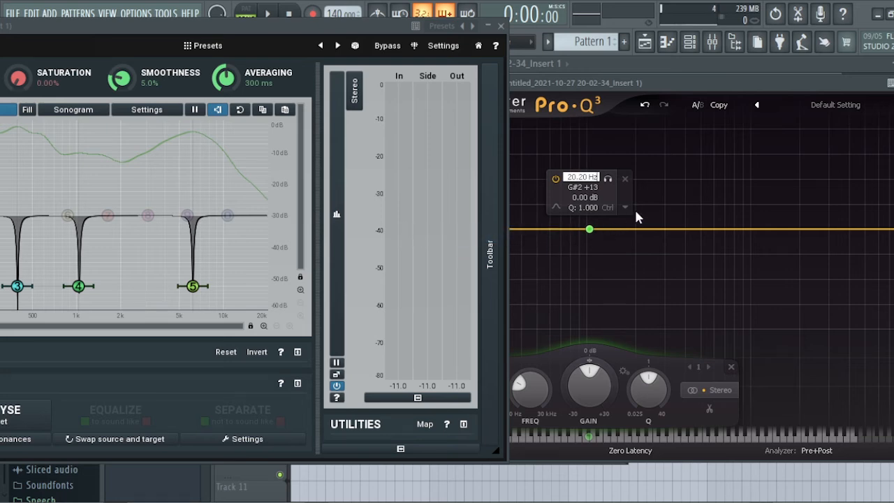
double_click(589, 230)
Reopen Pro-Q 3 from the mixer and move its window clear of MAutoEqualizer to check the new band.
left_click(599, 63)
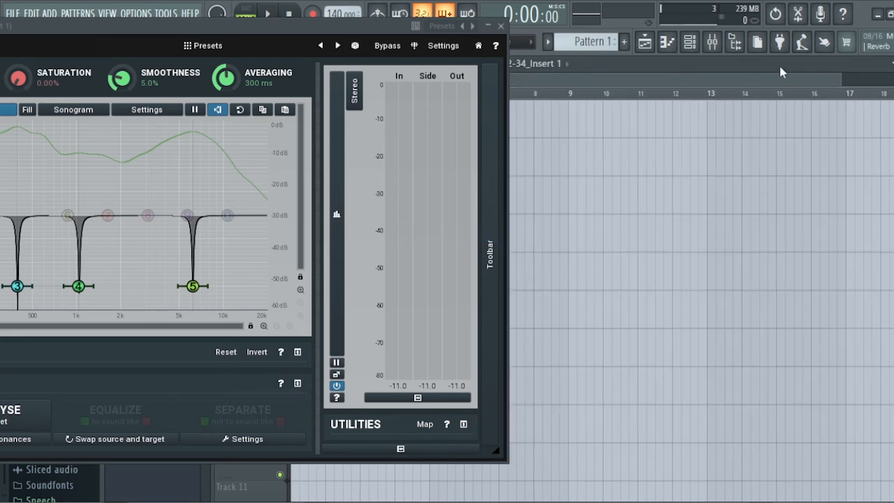
left_click(712, 42)
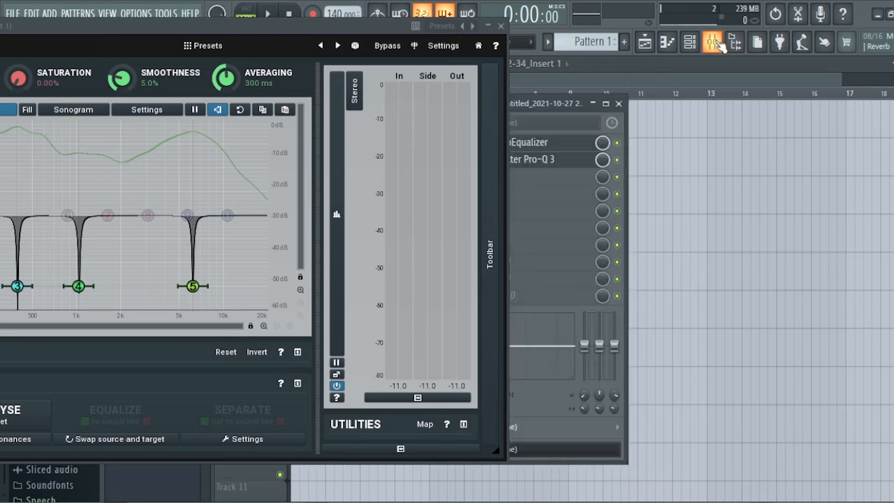
left_click(548, 161)
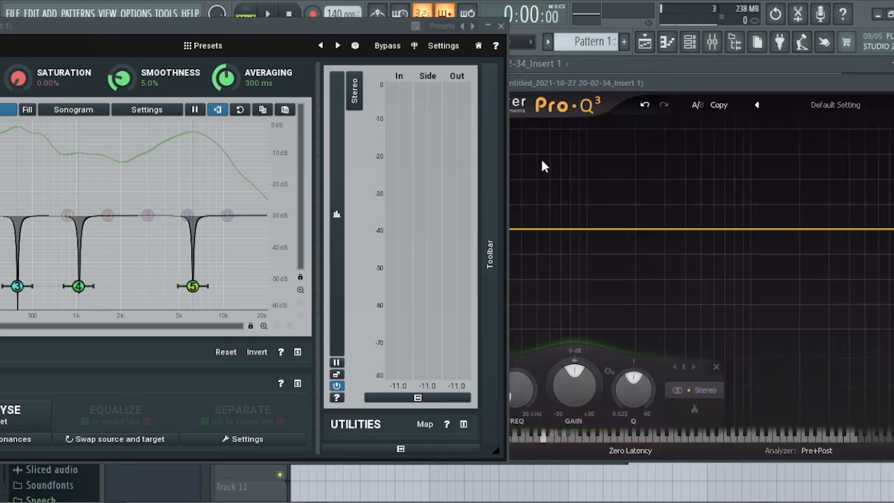
left_click_drag(688, 77, 740, 77)
mouse_move(608, 222)
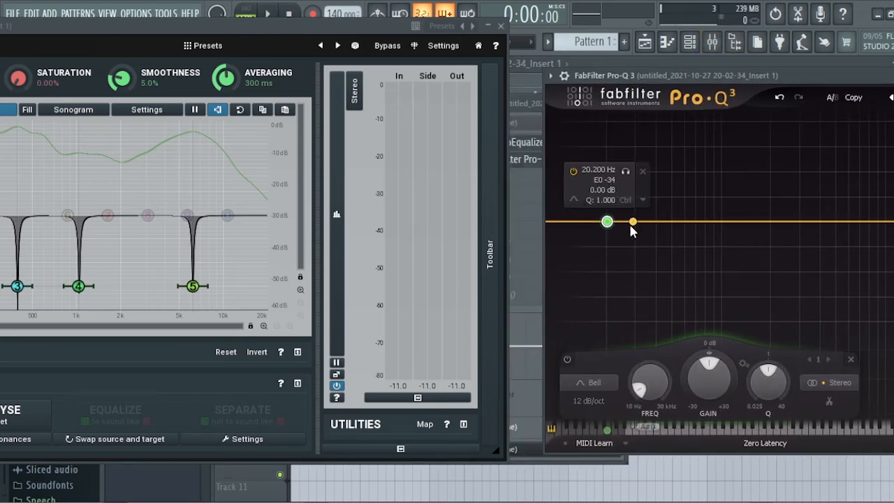
Bring MAutoEqualizer's full graph into view and copy the frequency value from band 2's settings, keeping the band unchanged.
left_click_drag(125, 39, 311, 34)
mouse_move(152, 289)
left_click_drag(152, 289, 151, 280)
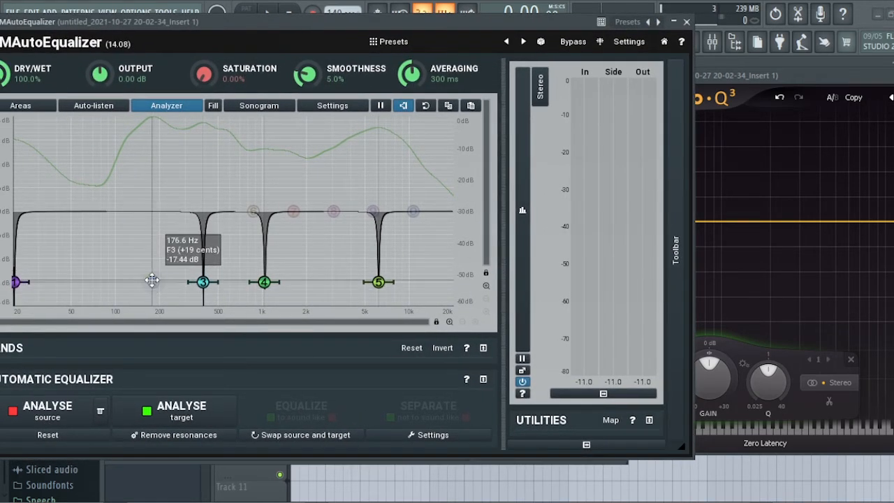
double_click(151, 280)
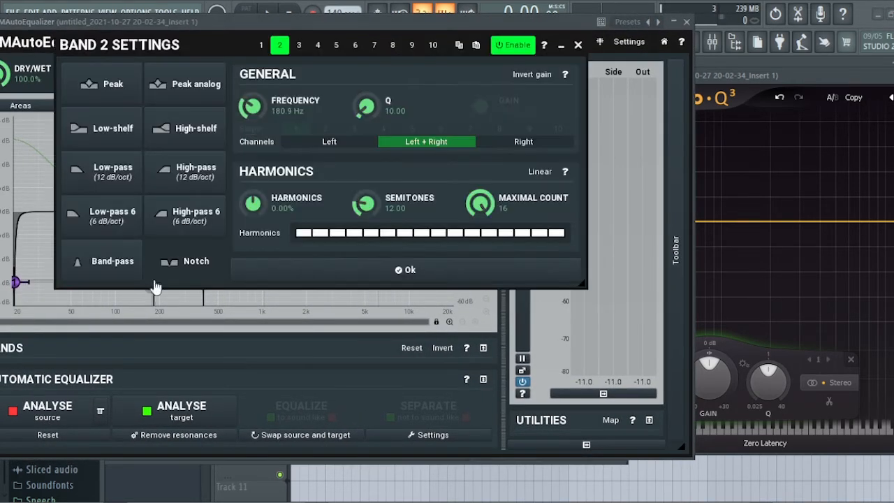
double_click(292, 113)
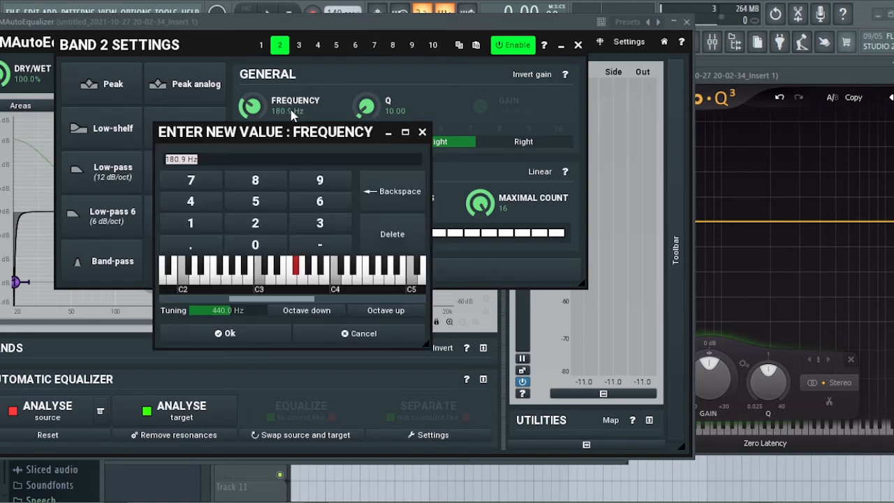
right_click(182, 158)
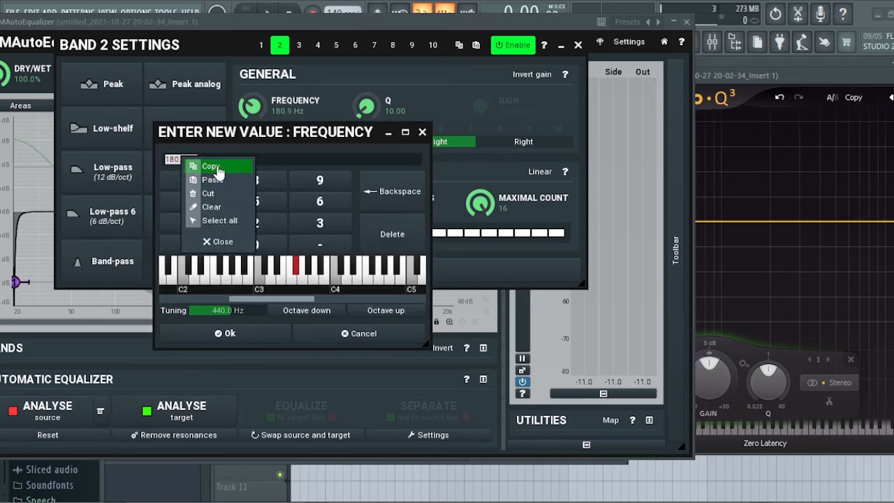
left_click(218, 168)
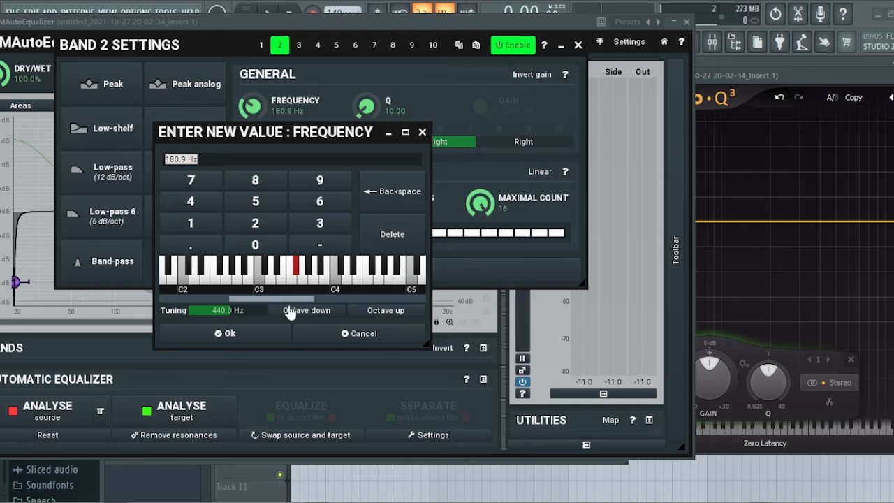
left_click(251, 333)
left_click(578, 45)
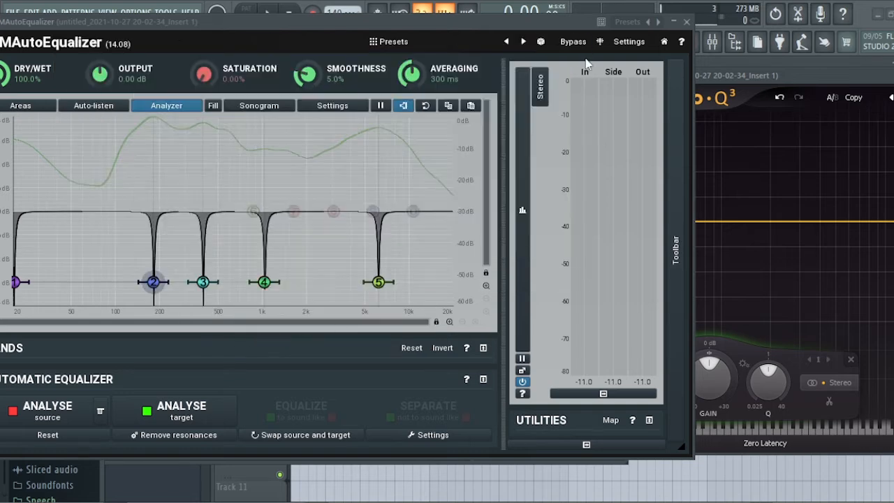
Add a second bell band in Pro-Q 3 and paste the copied 180.9 Hz as its frequency.
double_click(740, 222)
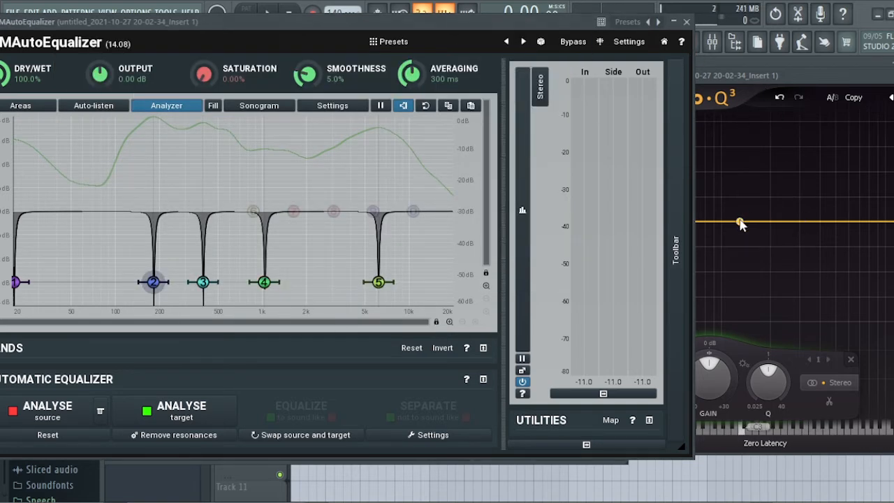
double_click(726, 171)
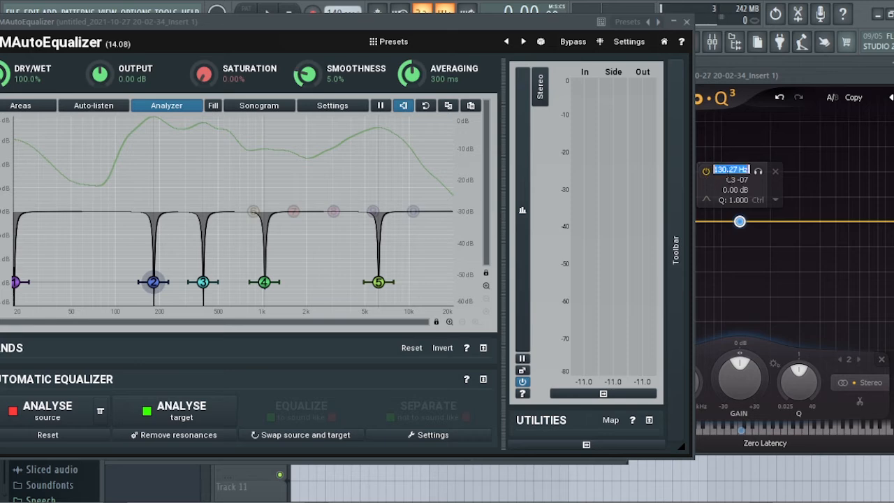
right_click(731, 169)
left_click(611, 231)
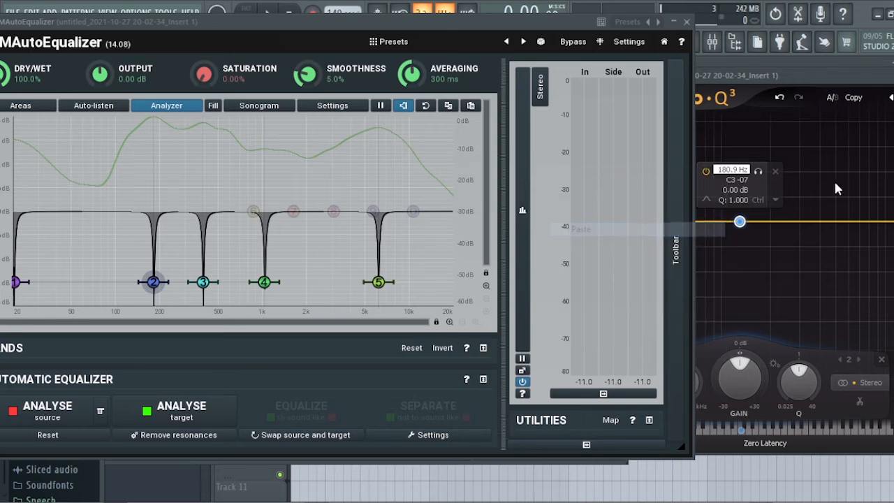
key("Return")
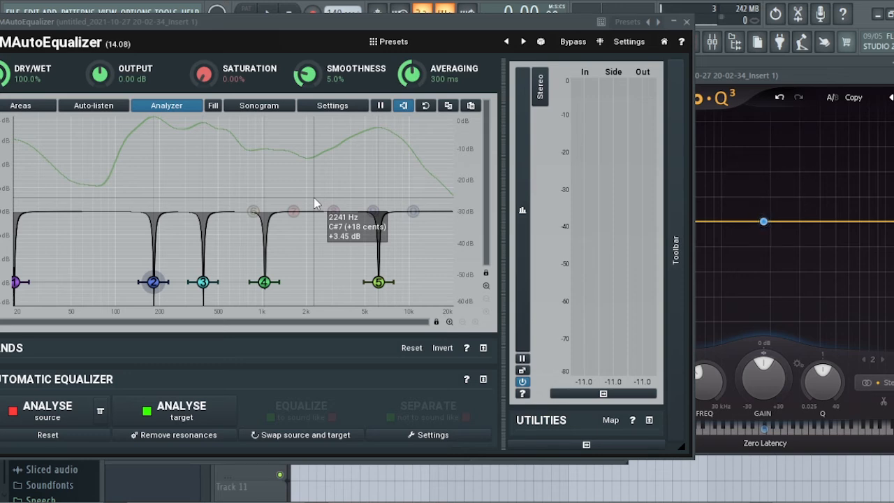
Transfer the frequencies of MAutoEqualizer's bands 3 and 4 to two new Pro-Q 3 bell bands at 392.5 Hz and 1033 Hz.
double_click(202, 281)
right_click(194, 160)
double_click(264, 282)
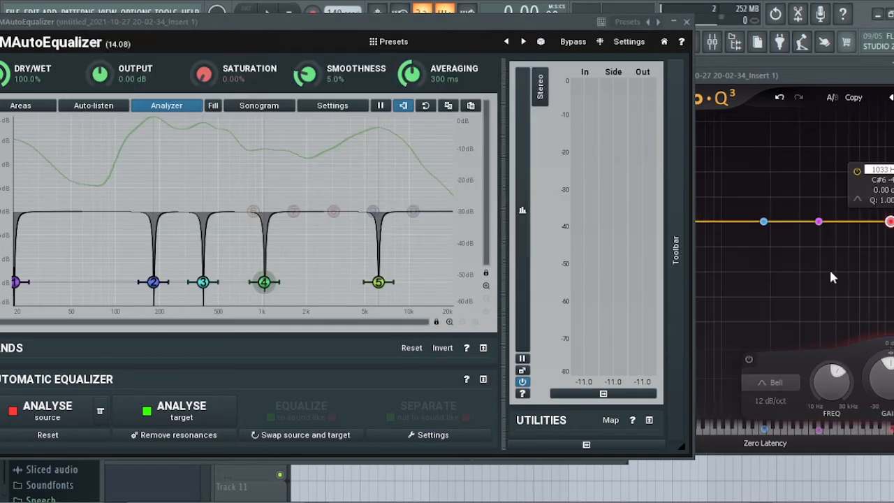
Copy the frequency of MAutoEqualizer's band 5 and paste it as 6150 Hz into a fifth Pro-Q 3 bell band.
double_click(378, 281)
right_click(179, 153)
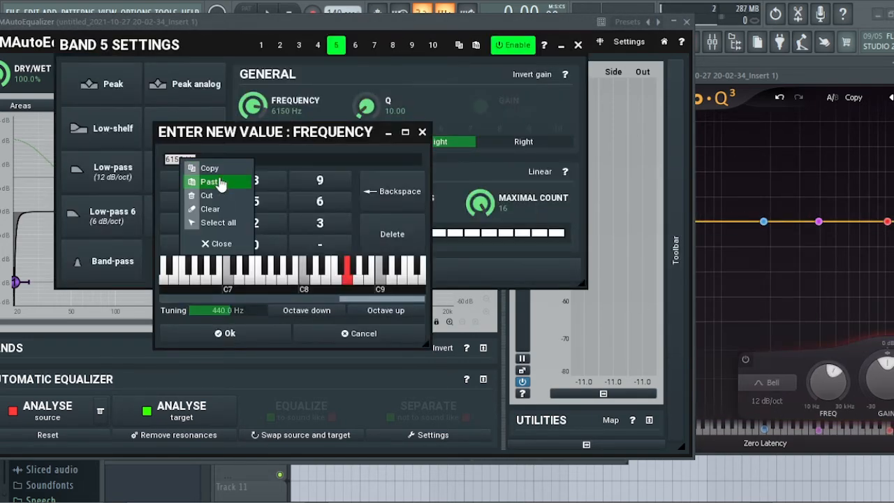
left_click(219, 180)
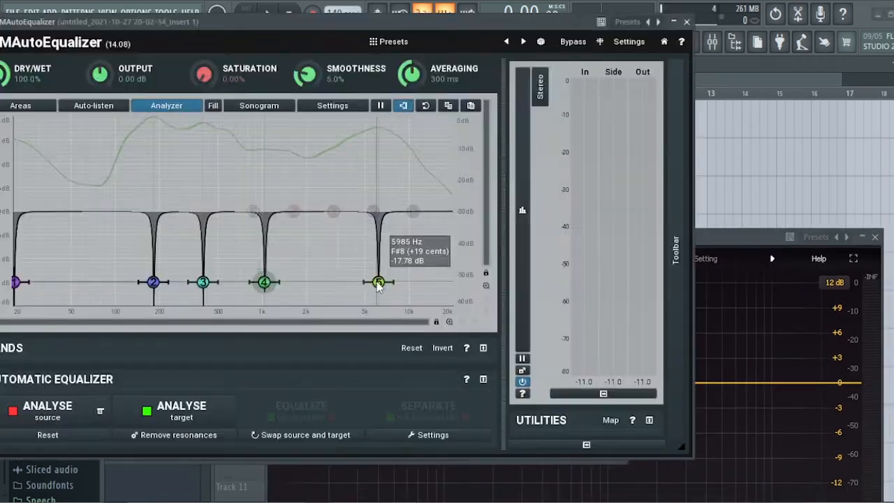
double_click(378, 282)
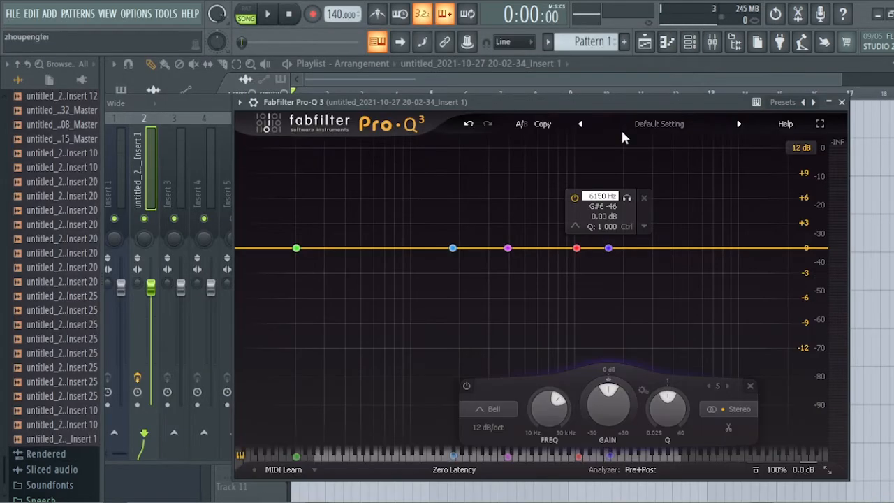
key("Return")
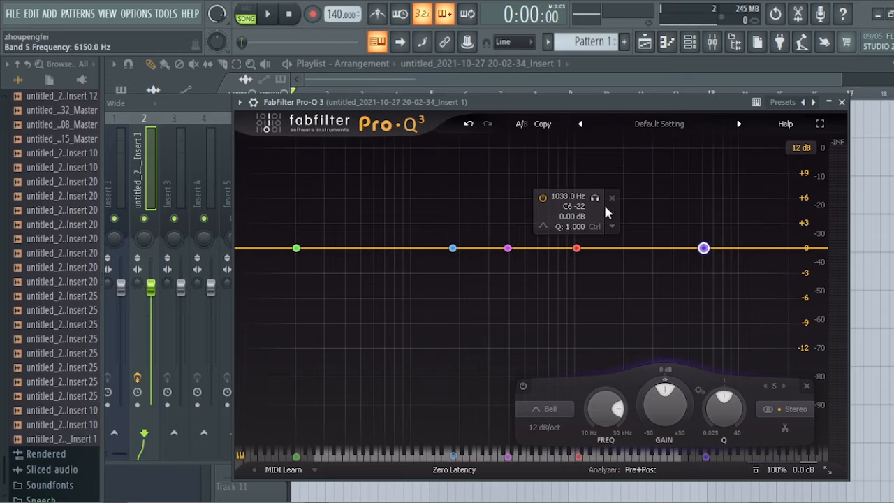
Close the MAutoEqualizer window and delete the plugin from the first effect slot of the mixer track.
left_click_drag(504, 109, 587, 229)
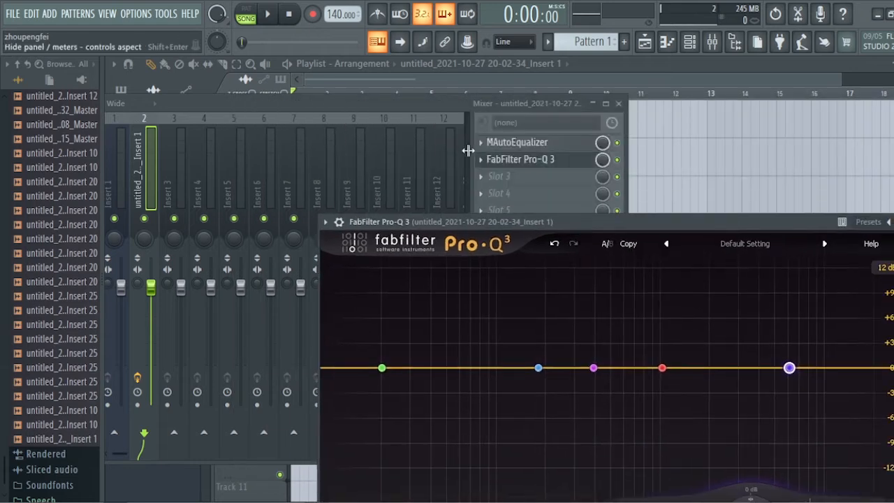
left_click(530, 147)
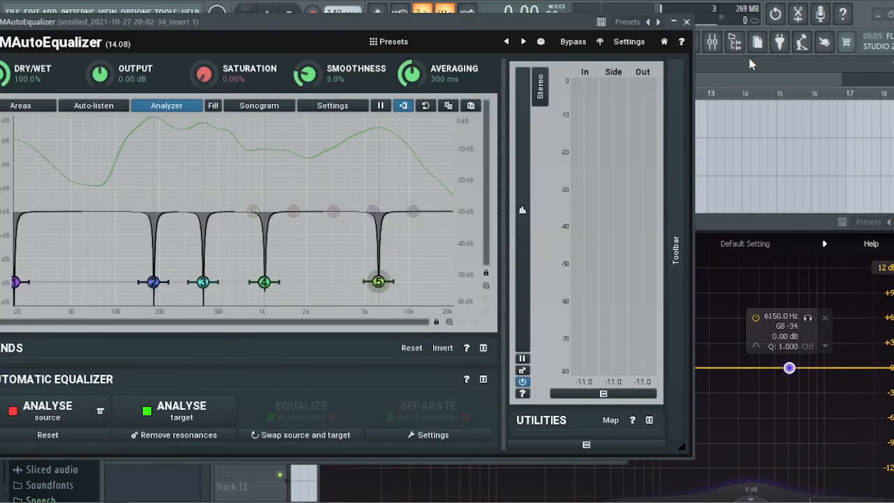
left_click(686, 22)
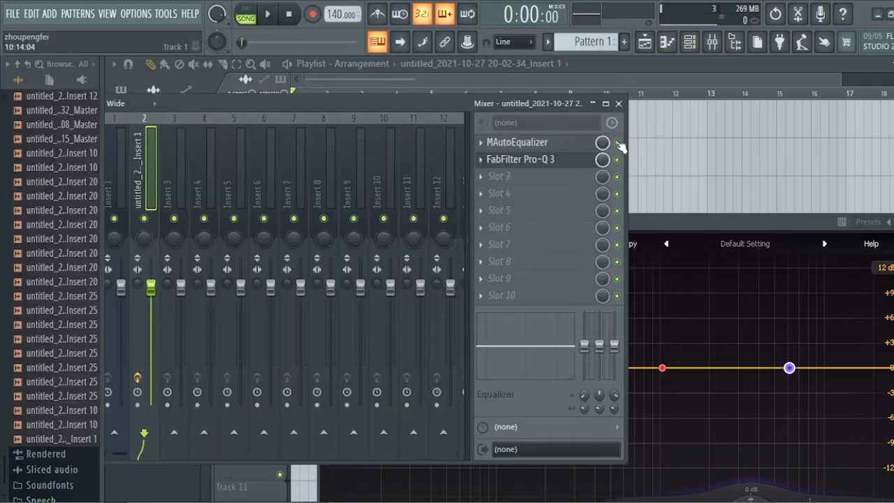
left_click(482, 142)
mouse_move(502, 160)
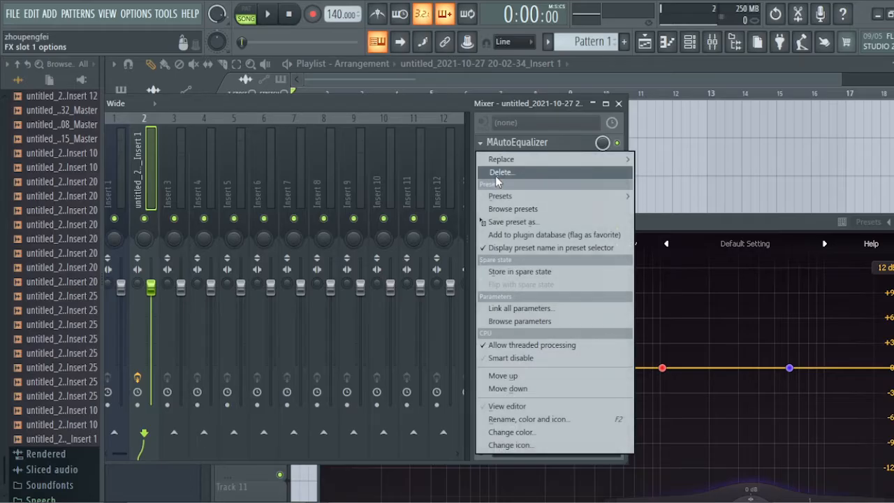
left_click(498, 176)
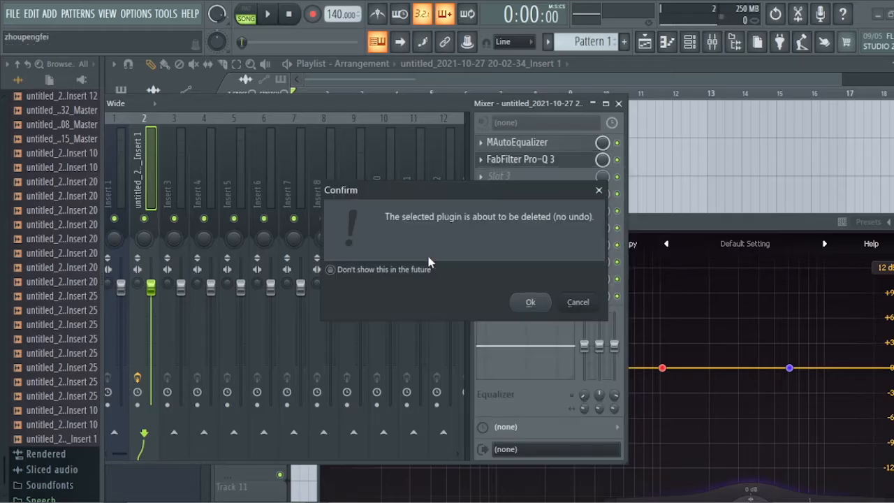
left_click(530, 302)
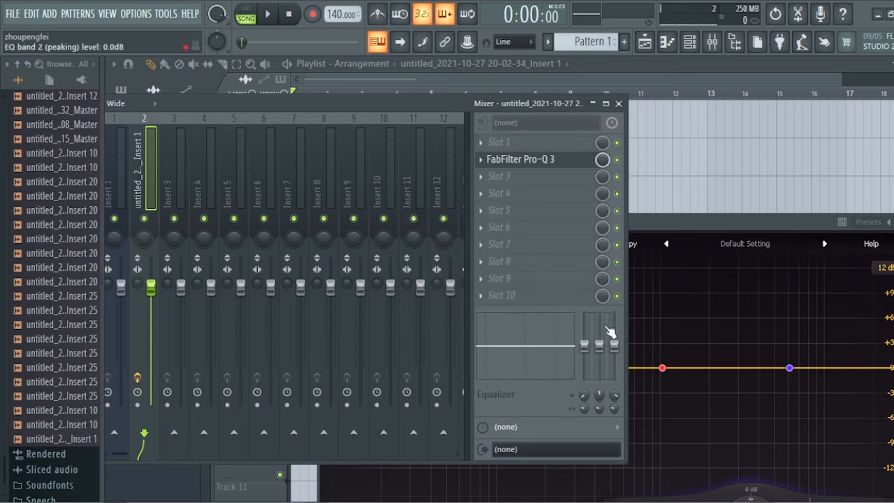
Bring the Pro-Q 3 window fully into view, select its four lowest bands together and set their Q to 40.
left_click(664, 223)
left_click_drag(634, 225, 463, 101)
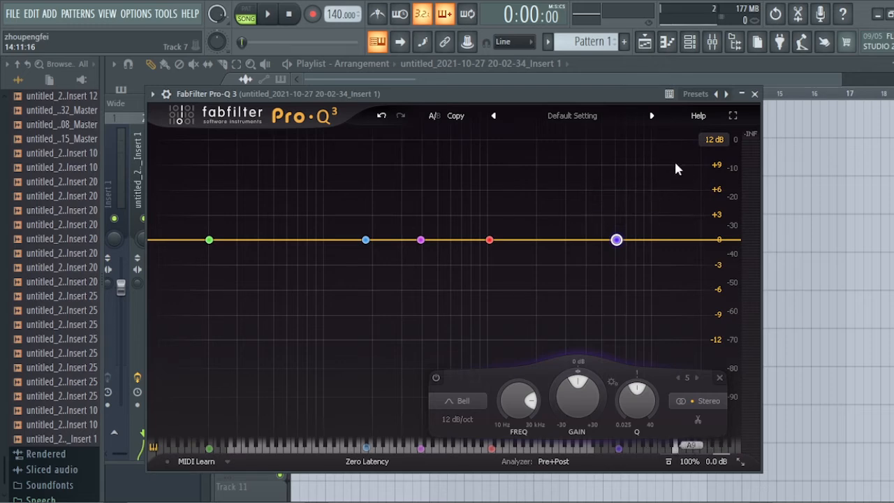
left_click_drag(675, 163, 187, 313)
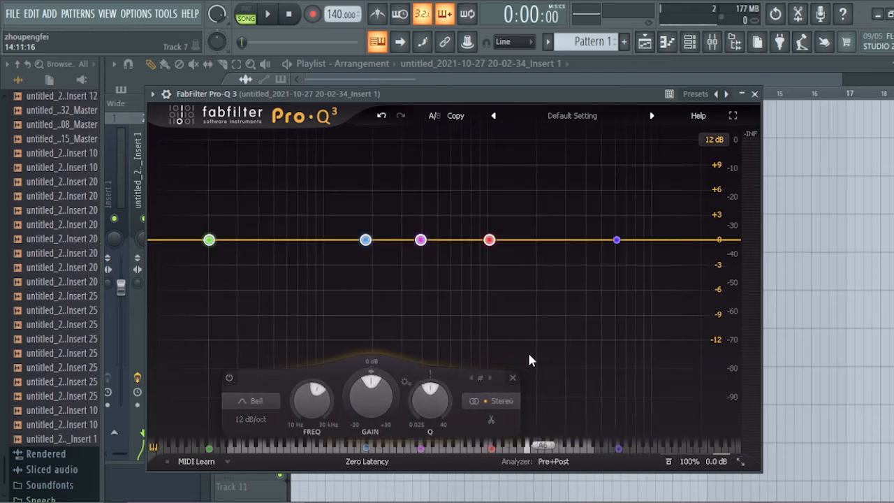
mouse_move(430, 412)
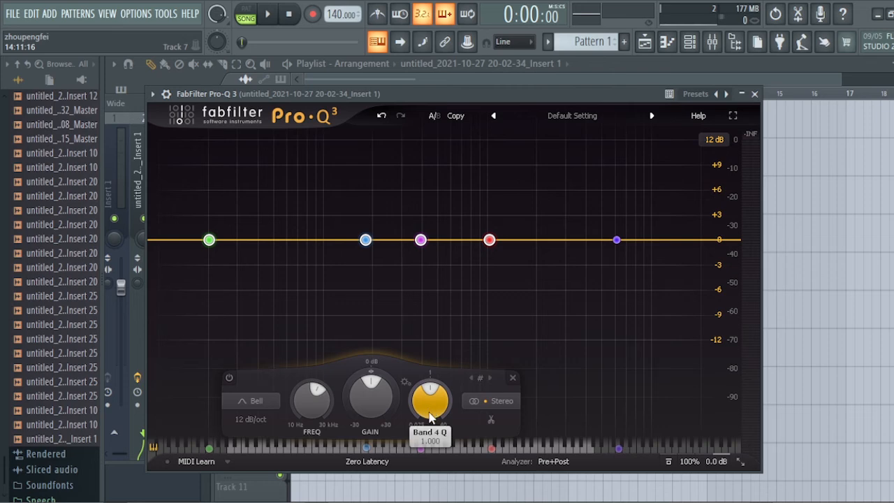
left_click_drag(430, 417, 411, 301)
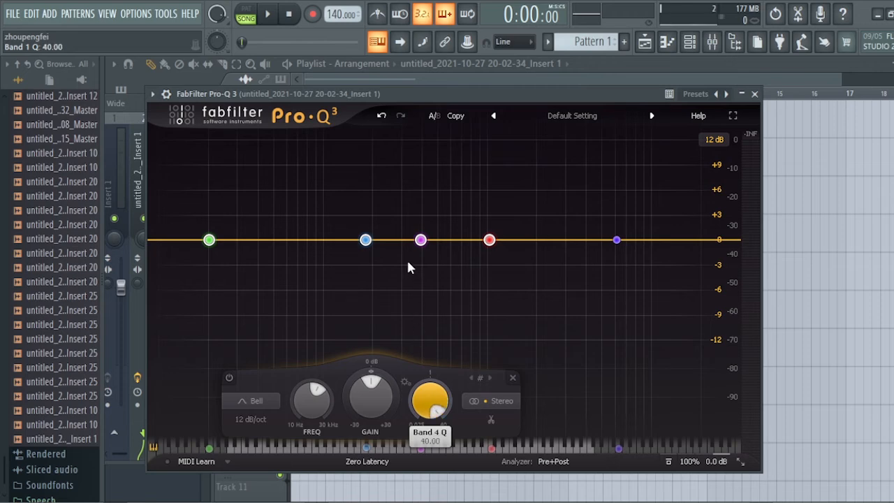
left_click_drag(409, 267, 406, 266)
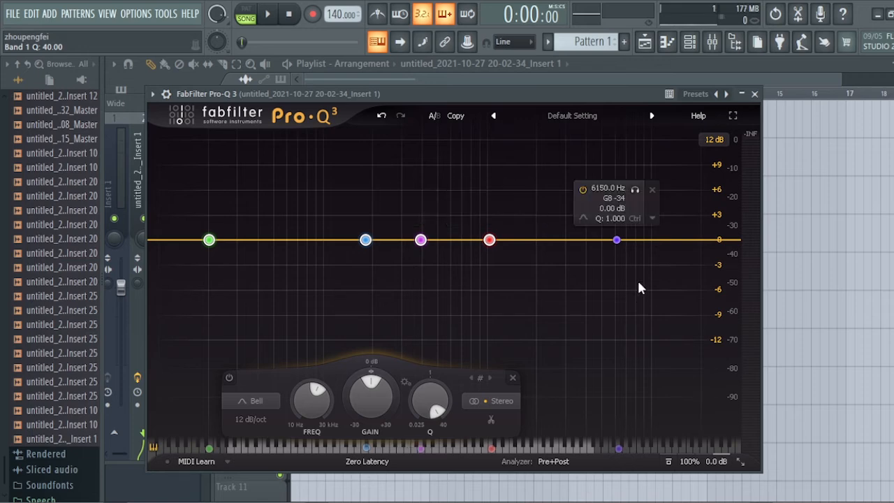
Check the settings of the four lower bands in Pro-Q 3, including the available filter shapes for the 180.9 Hz band.
left_click(210, 240)
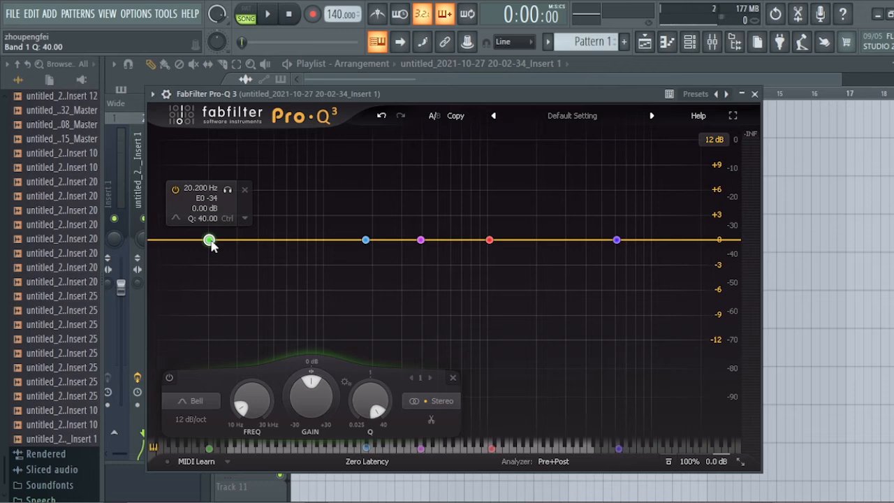
mouse_move(366, 244)
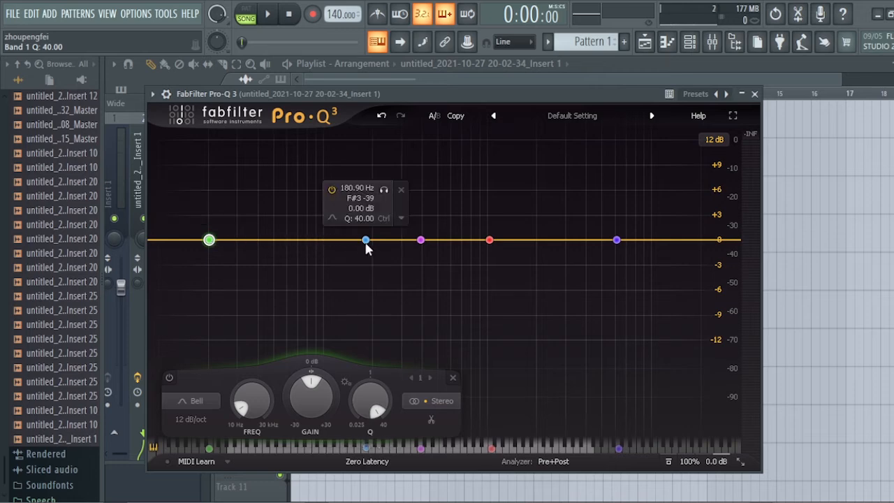
left_click(366, 241)
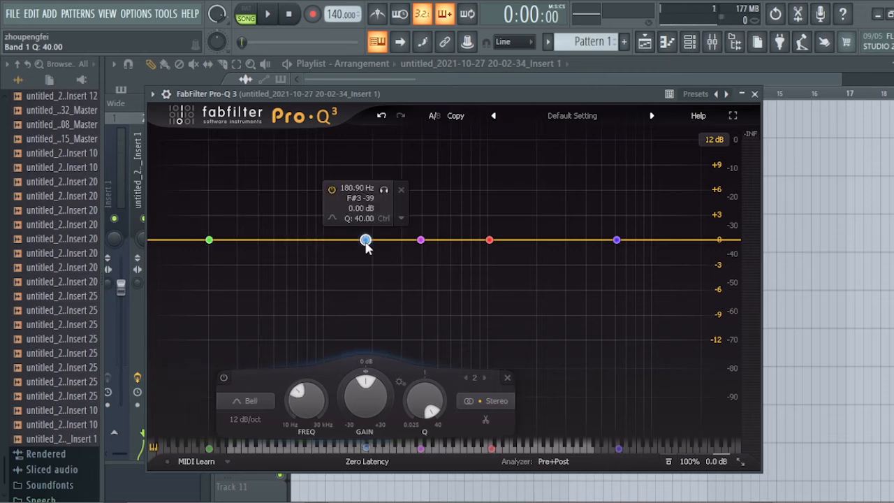
left_click(332, 219)
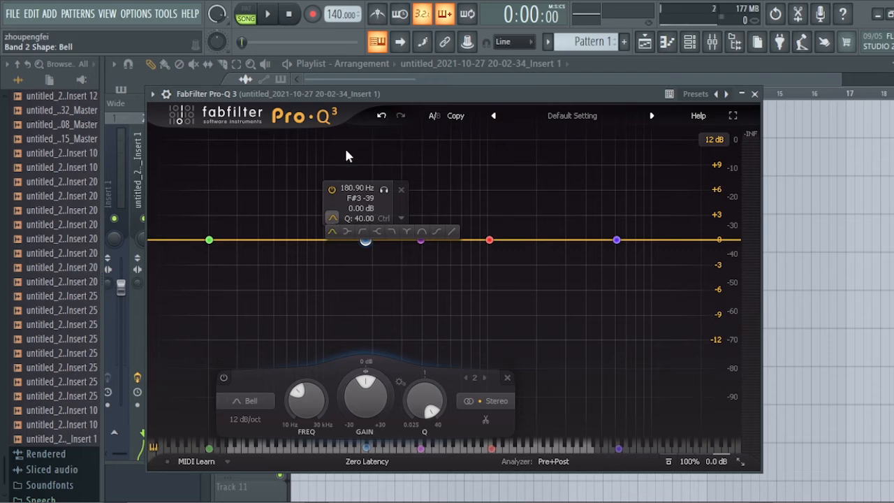
left_click(420, 240)
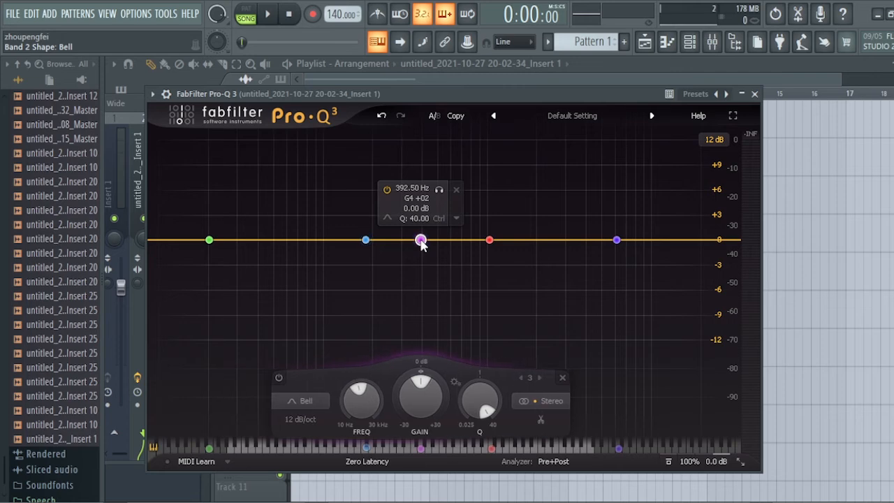
left_click(489, 241)
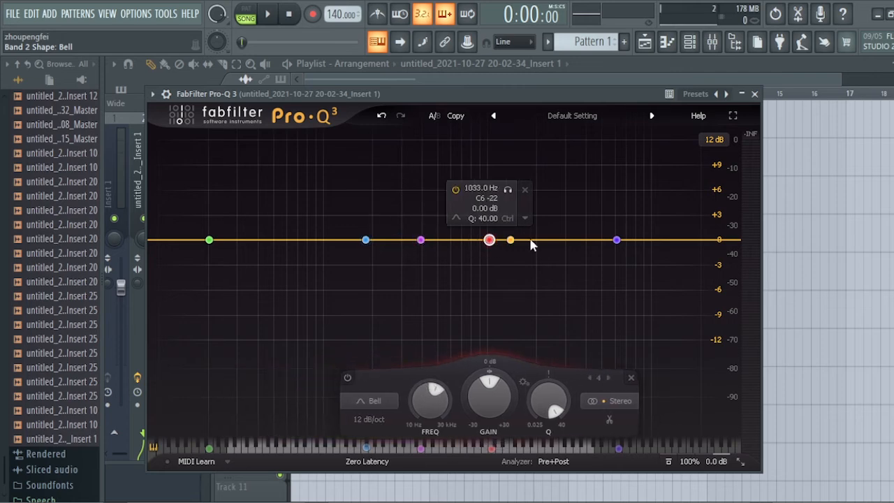
Select the 6150 Hz band in Pro-Q 3 and lower its dynamic range to about -4.44 dB.
left_click(615, 241)
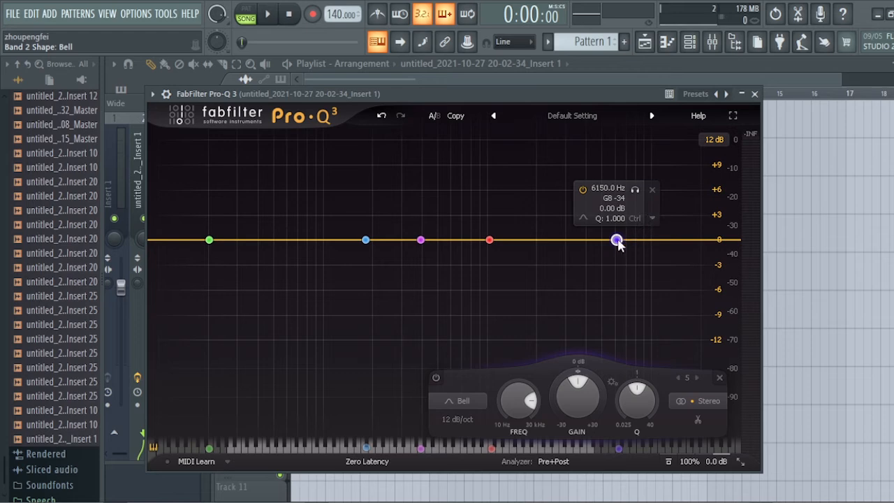
left_click(583, 219)
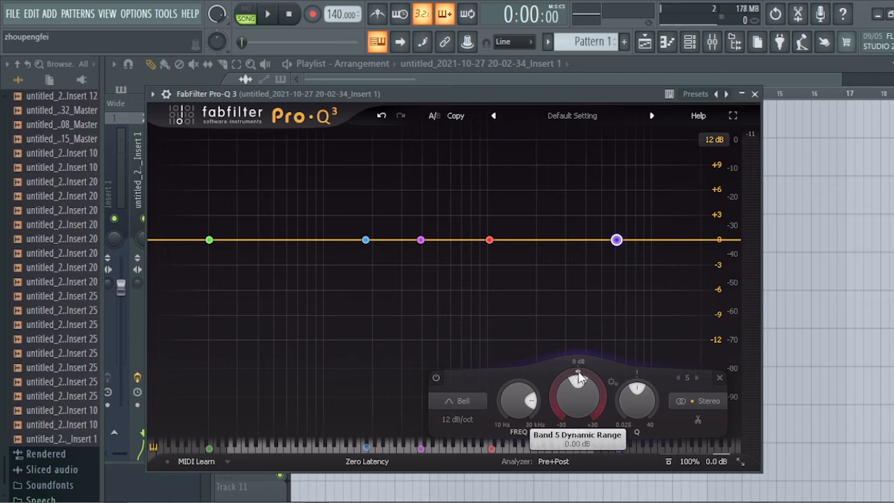
left_click_drag(579, 378, 546, 460)
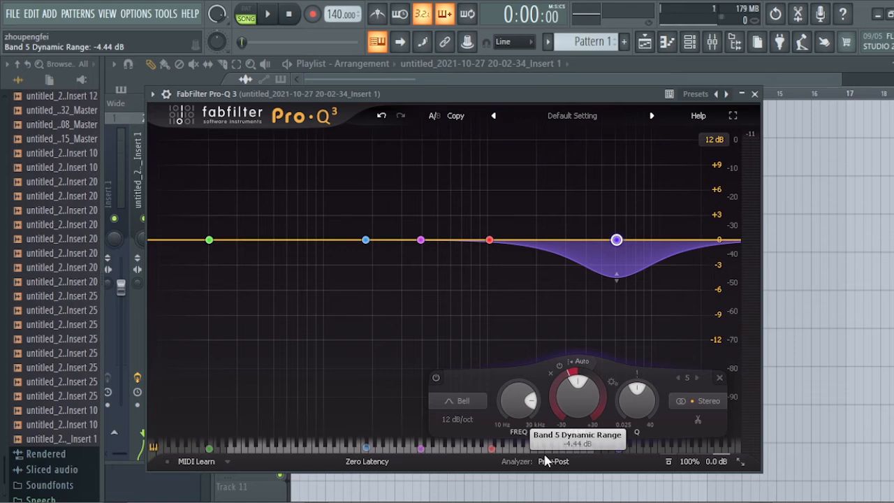
Reset the dynamic range of the 6150 Hz band in Pro-Q 3, removing its dynamic cut.
left_click_drag(546, 460, 556, 386)
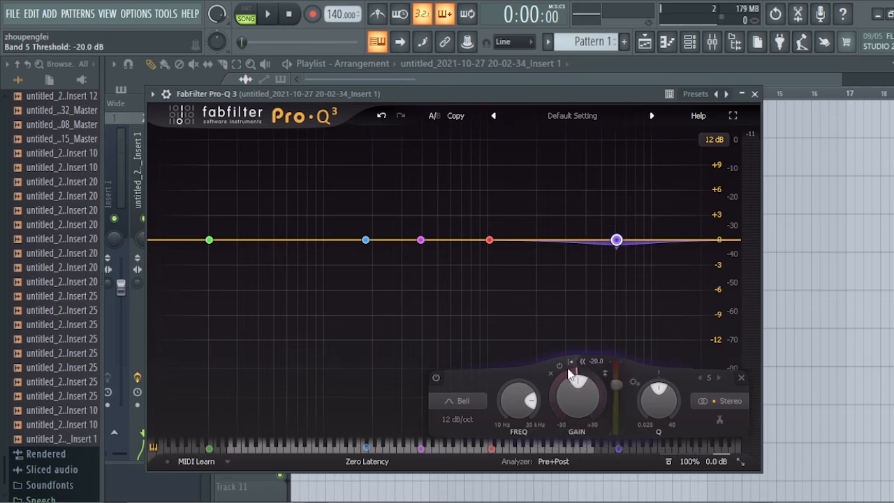
double_click(575, 377)
left_click(577, 374)
double_click(575, 373)
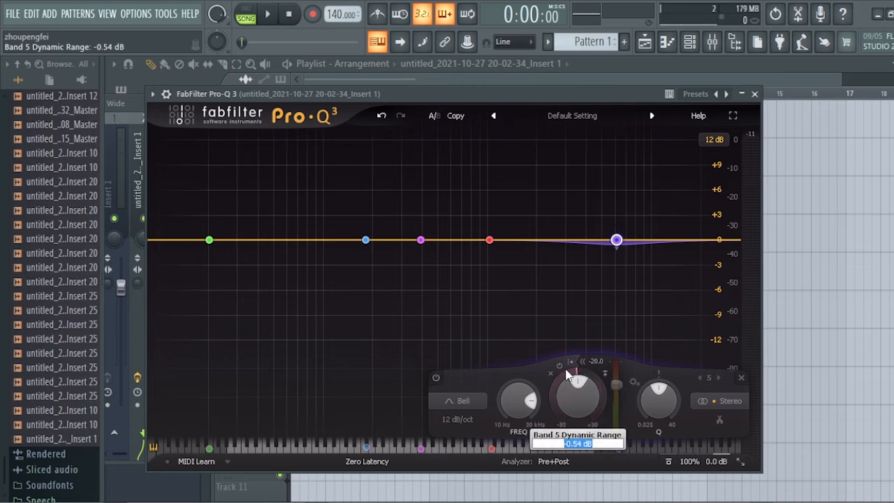
left_click_drag(567, 374, 567, 378)
left_click(838, 303)
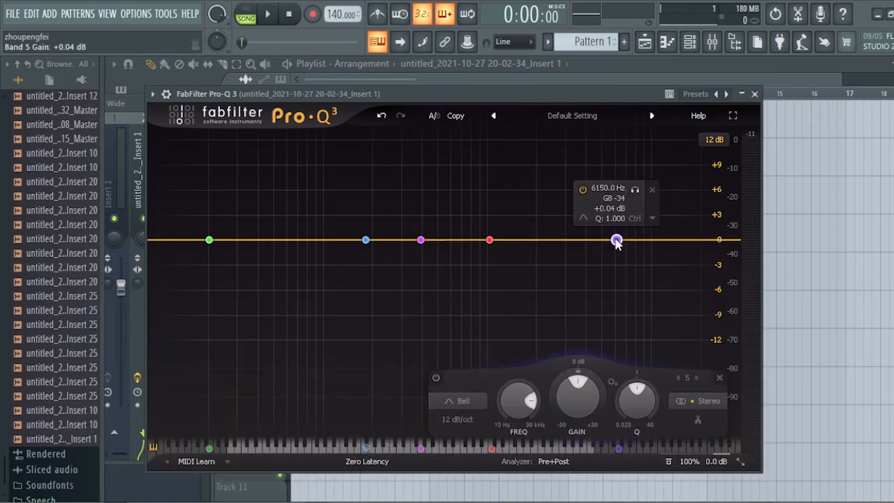
Select all five bands in Pro-Q 3 together and set their Q to 40.
left_click_drag(678, 183, 188, 300)
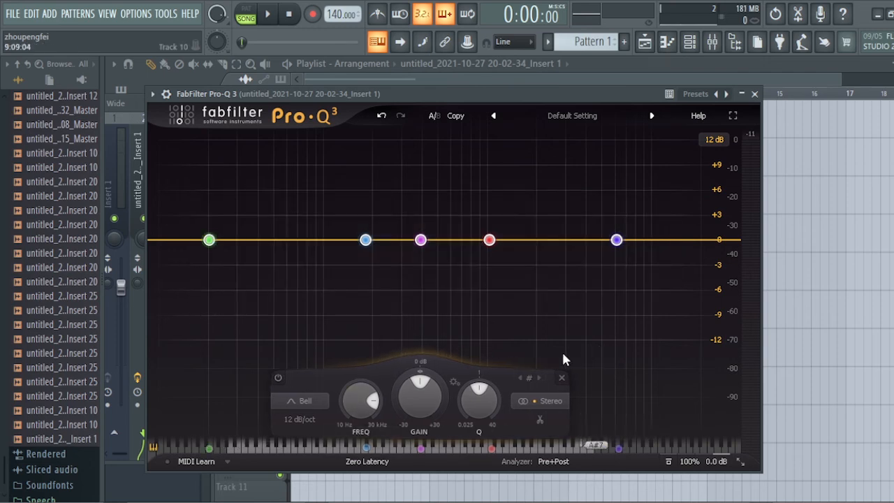
mouse_move(479, 409)
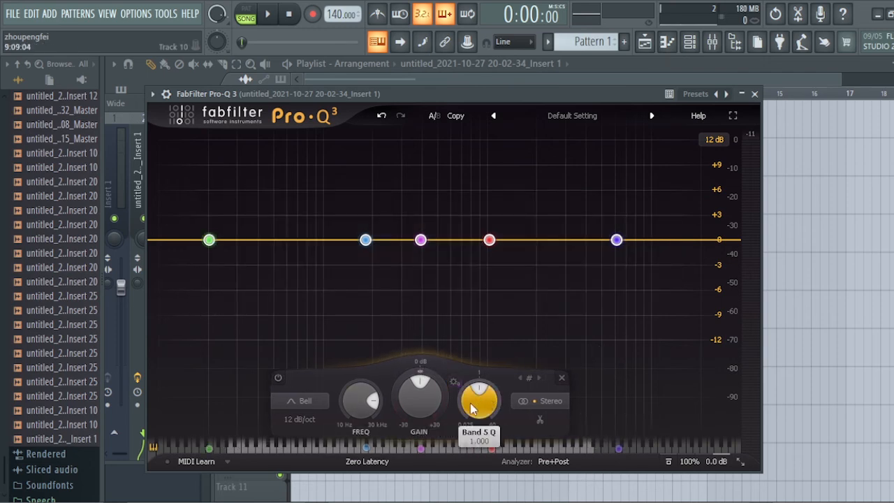
left_click_drag(479, 409, 485, 413)
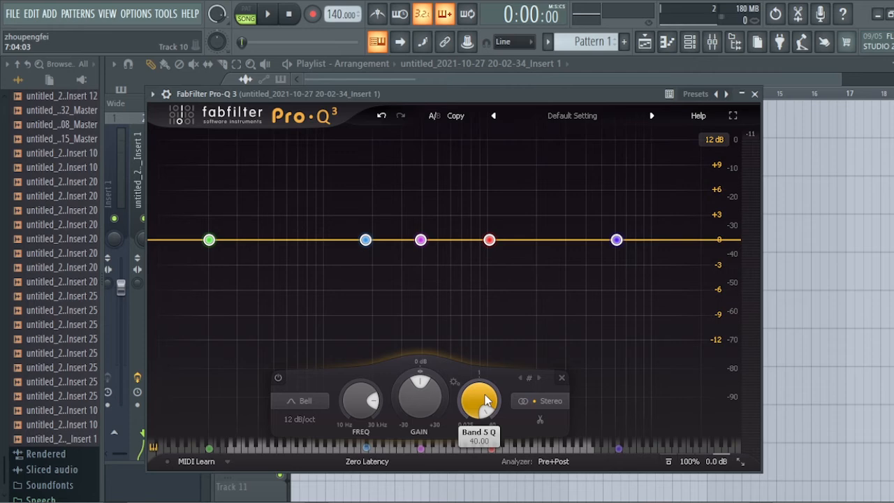
Lower the dynamic range of all five selected bands together to about -8 dB.
mouse_move(412, 395)
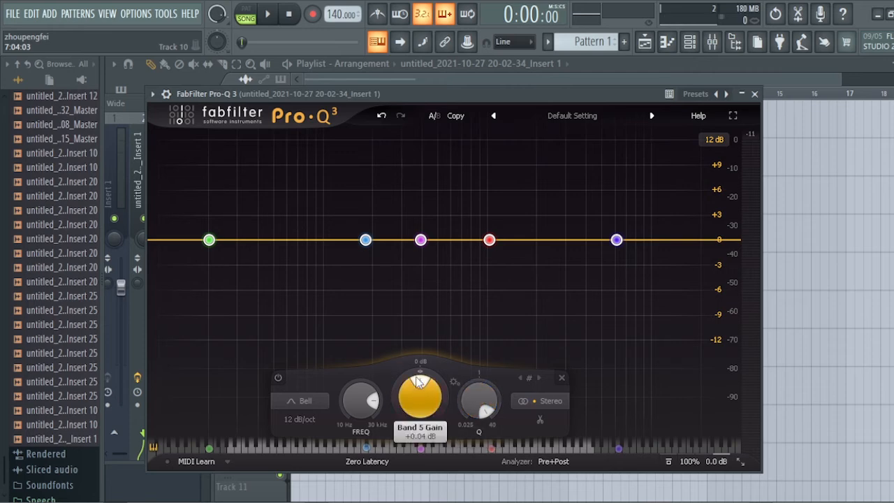
mouse_move(419, 377)
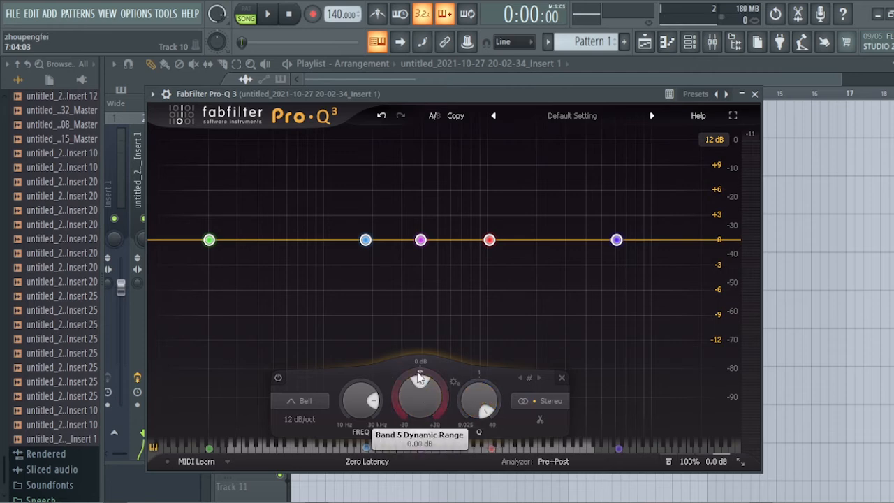
left_click_drag(419, 377, 379, 474)
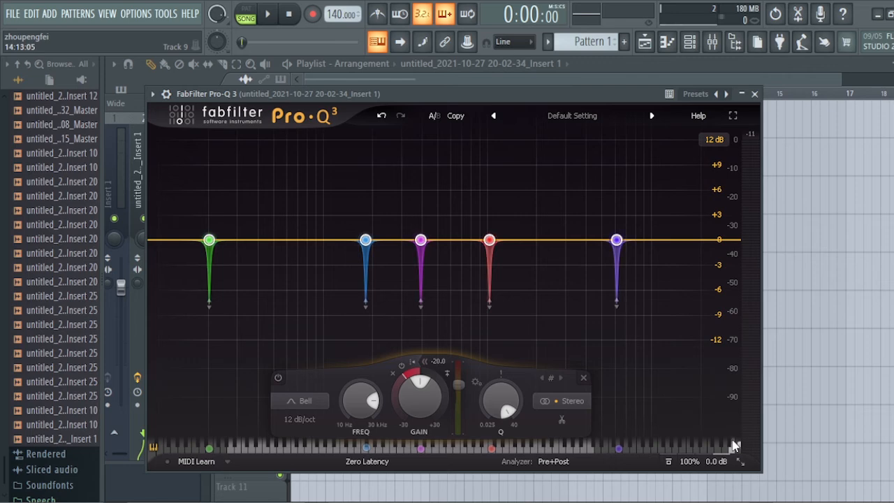
Play the track through the dynamic cuts, and audition the 20.2 Hz band in solo before turning solo off and stopping playback.
key("space")
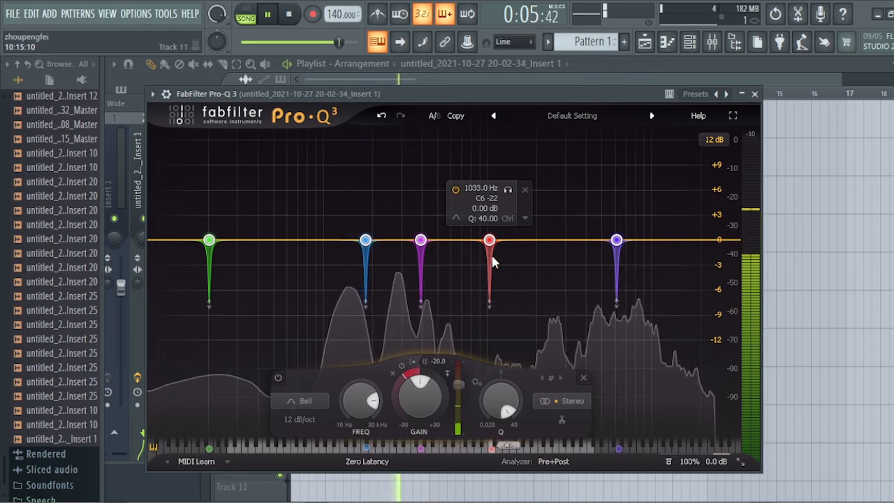
key("space")
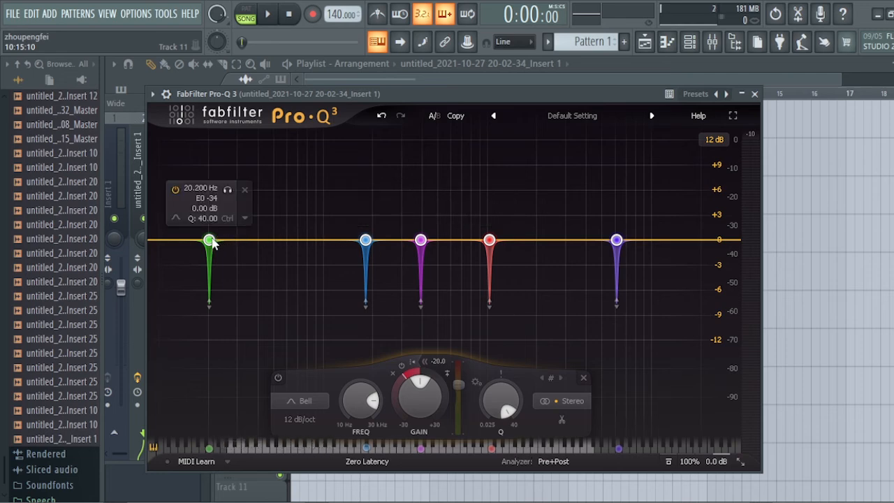
left_click(228, 190)
key("space")
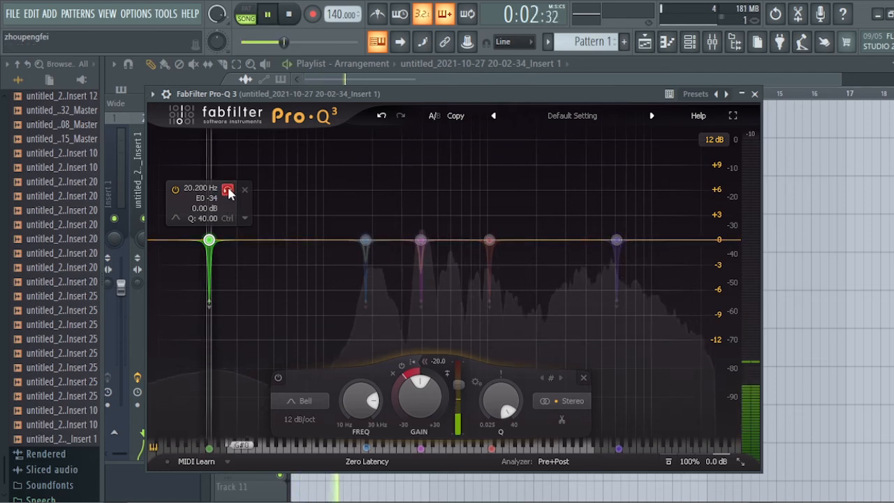
left_click(228, 191)
key("space")
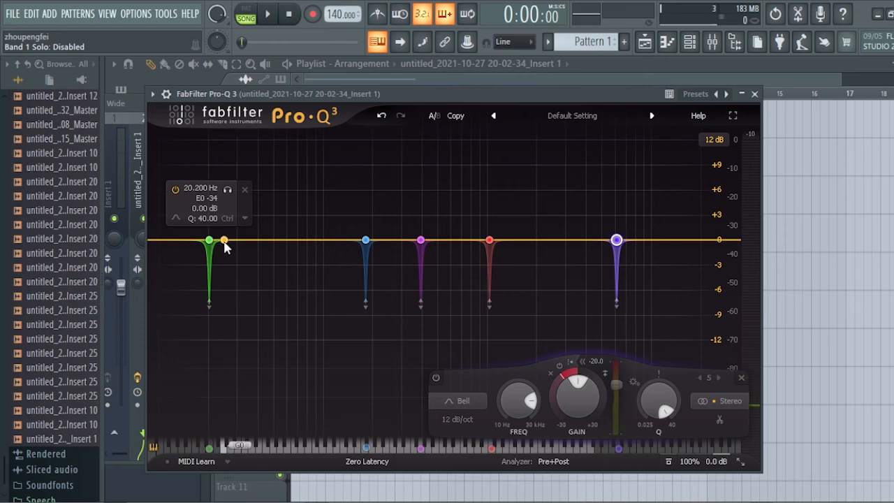
Audition the 180.9 Hz band in solo during playback, turn its solo off and stop the track.
key("space")
left_click(384, 190)
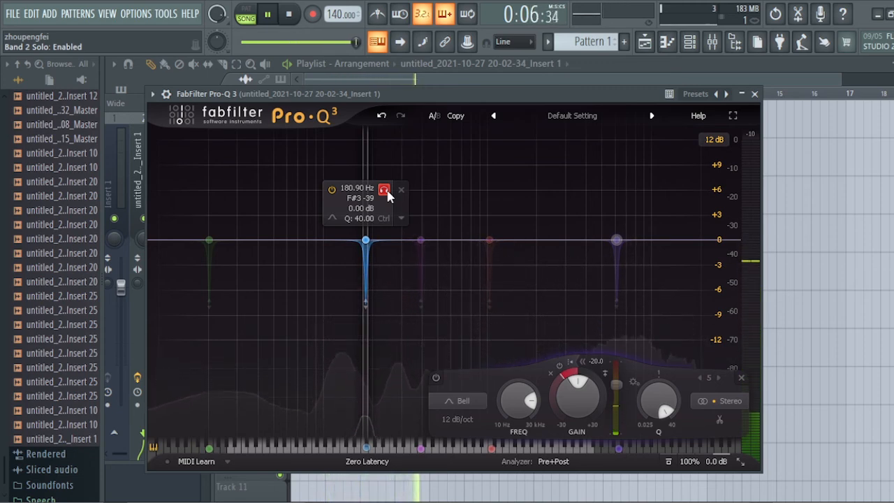
left_click(385, 192)
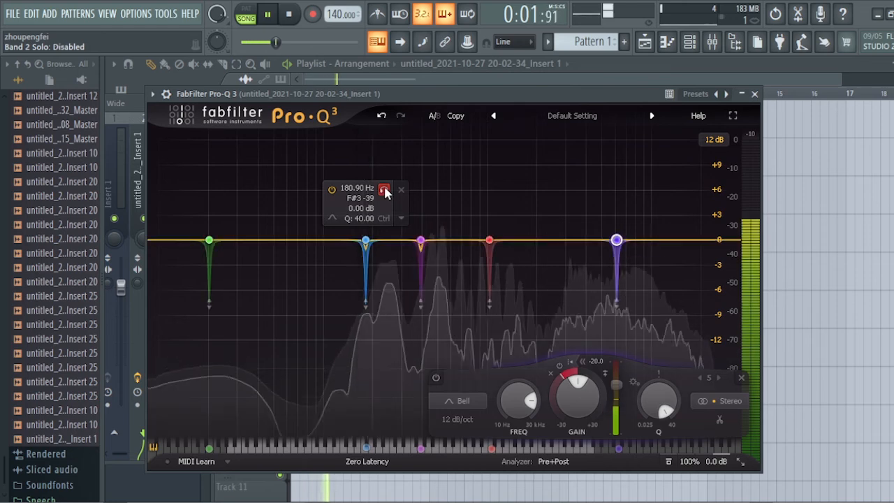
key("space")
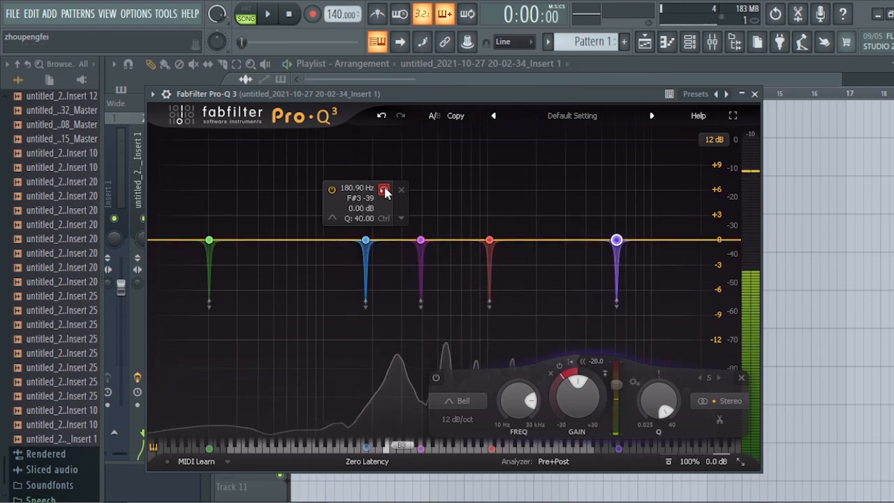